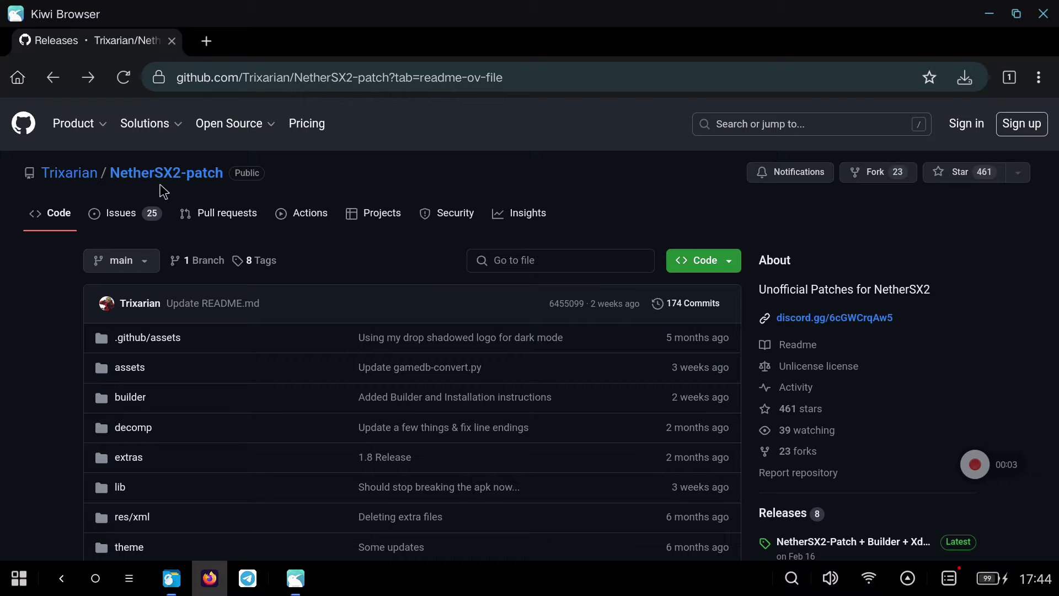
pyautogui.scroll(-5, 65, 275)
pyautogui.scroll(-5, 66, 276)
pyautogui.scroll(-3, 66, 275)
pyautogui.scroll(-3, 65, 276)
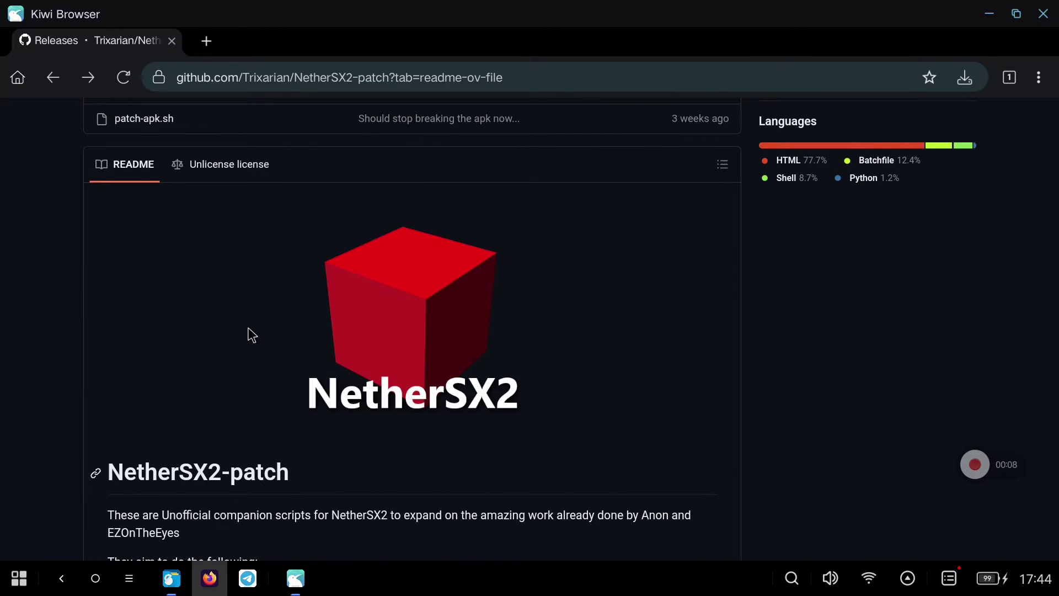
pyautogui.scroll(-5, 252, 335)
pyautogui.scroll(-3, 252, 334)
pyautogui.scroll(-3, 252, 335)
pyautogui.scroll(-5, 252, 334)
pyautogui.scroll(-5, 252, 334)
pyautogui.scroll(-4, 252, 335)
pyautogui.scroll(-3, 251, 334)
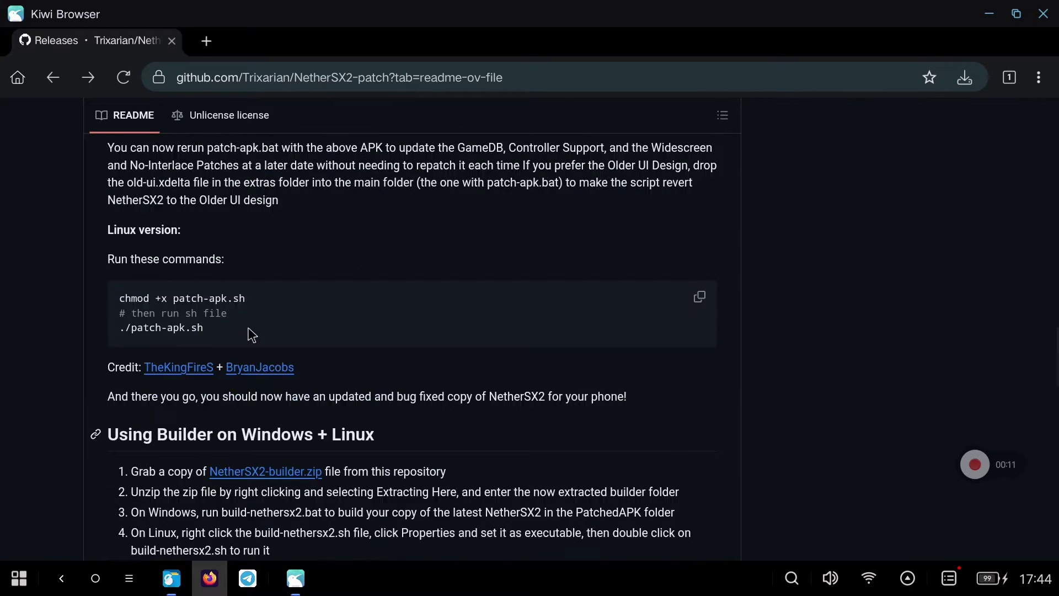
pyautogui.scroll(5, 251, 334)
pyautogui.scroll(2, 252, 334)
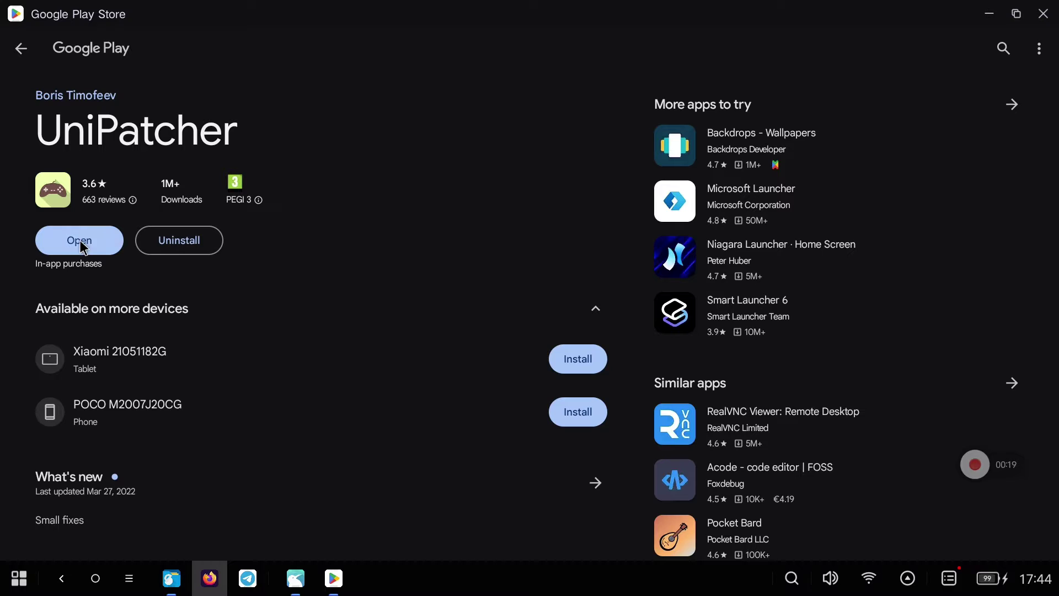
# Launch the installed UniPatcher app from its Play Store page
pyautogui.click(80, 240)
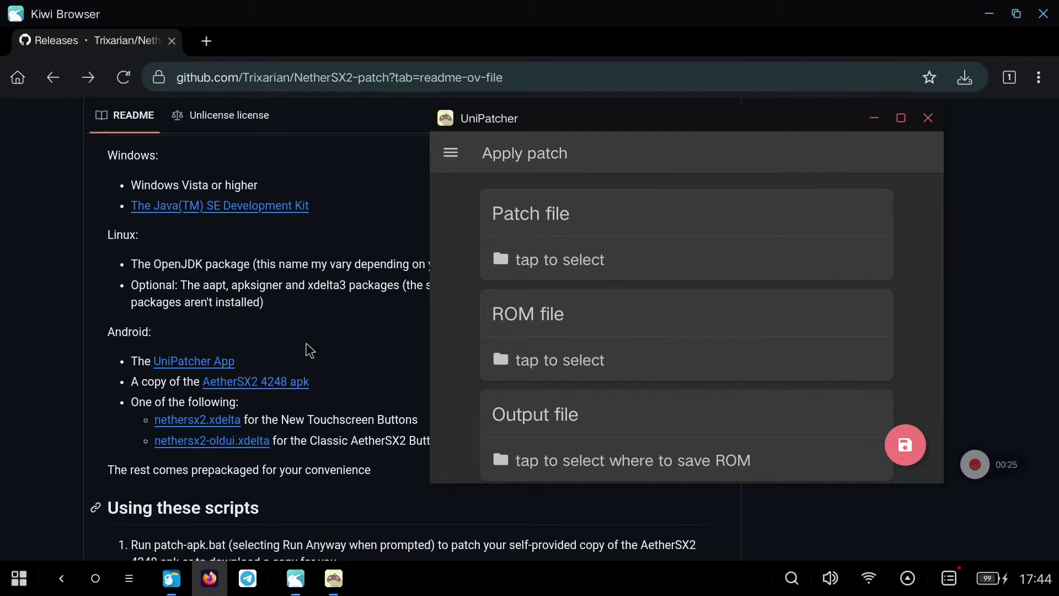
pyautogui.click(244, 386)
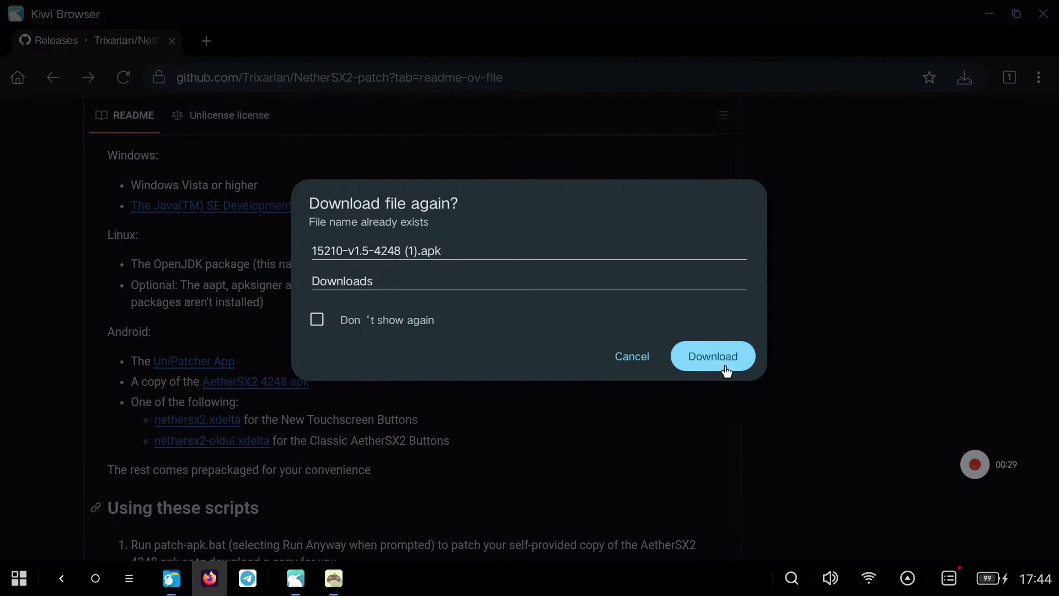
pyautogui.click(634, 357)
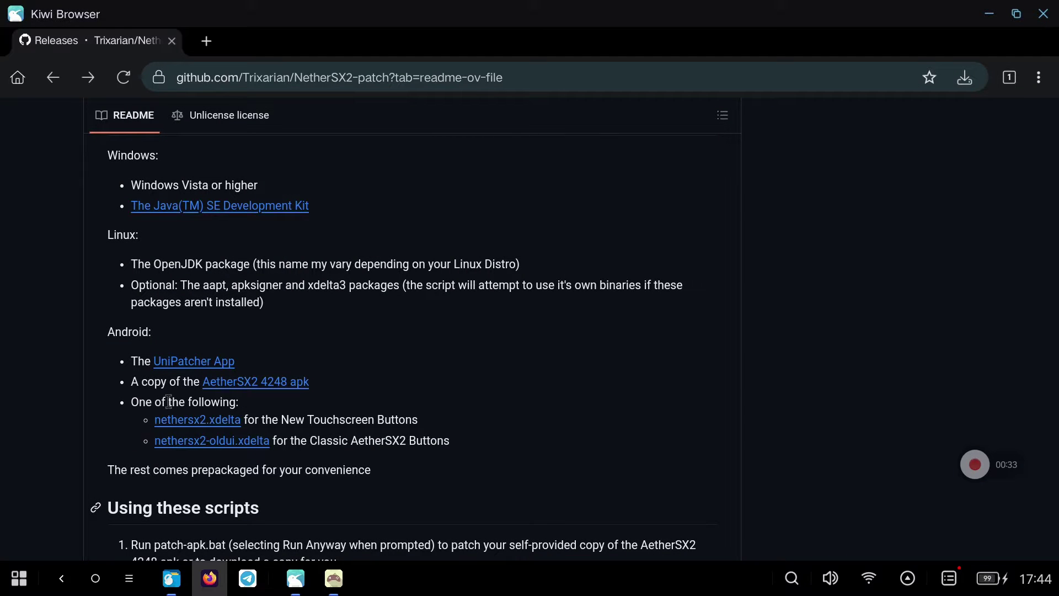
pyautogui.scroll(10, 676, 406)
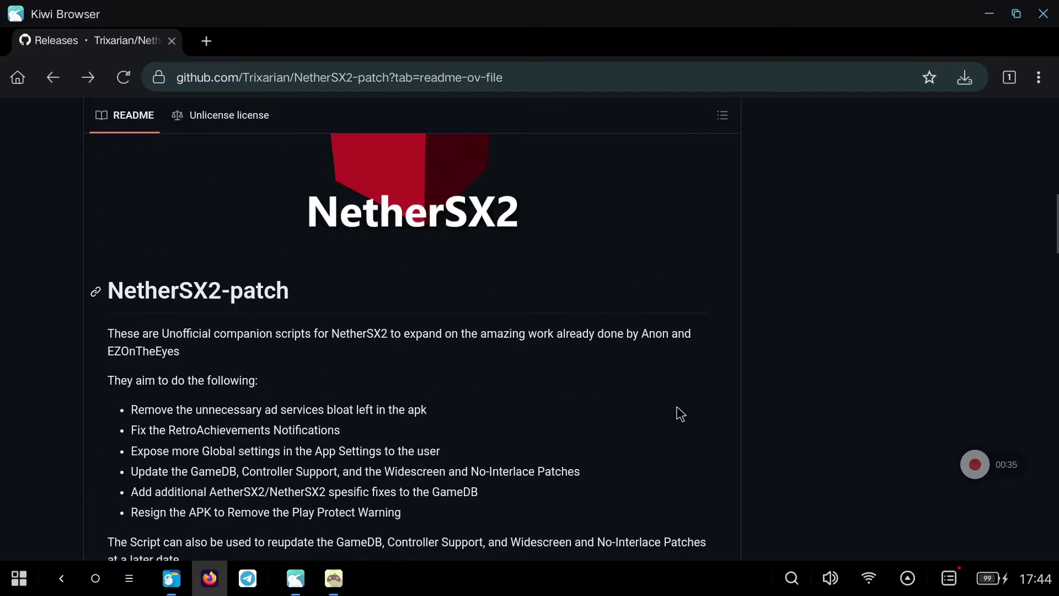
pyautogui.scroll(8, 678, 406)
pyautogui.scroll(-3, 839, 392)
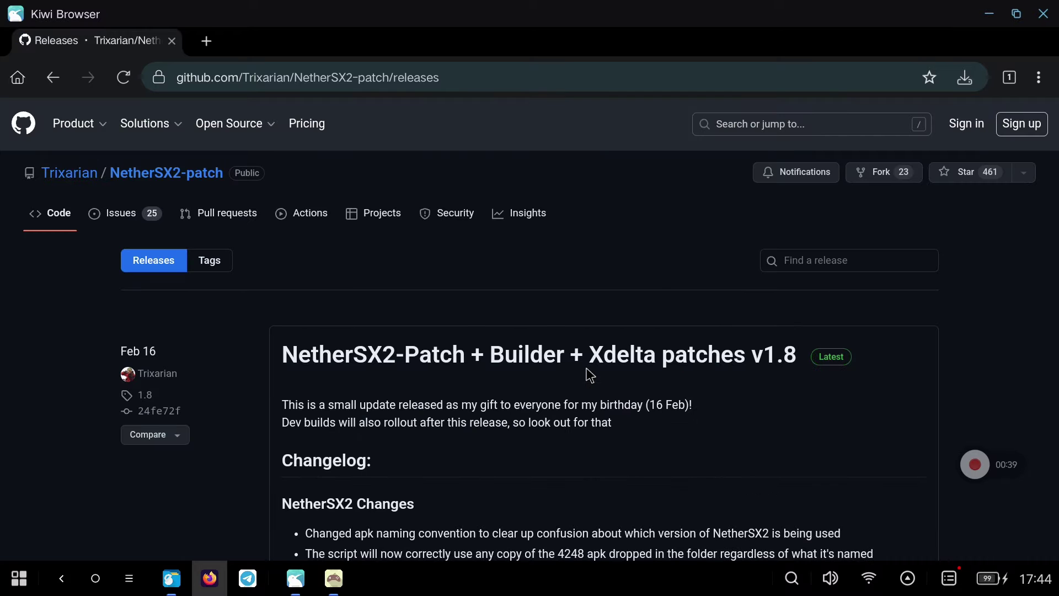
pyautogui.scroll(-3, 587, 367)
pyautogui.scroll(-3, 586, 368)
pyautogui.scroll(-3, 587, 367)
pyautogui.scroll(-3, 587, 367)
pyautogui.scroll(-2, 587, 367)
pyautogui.scroll(-5, 587, 367)
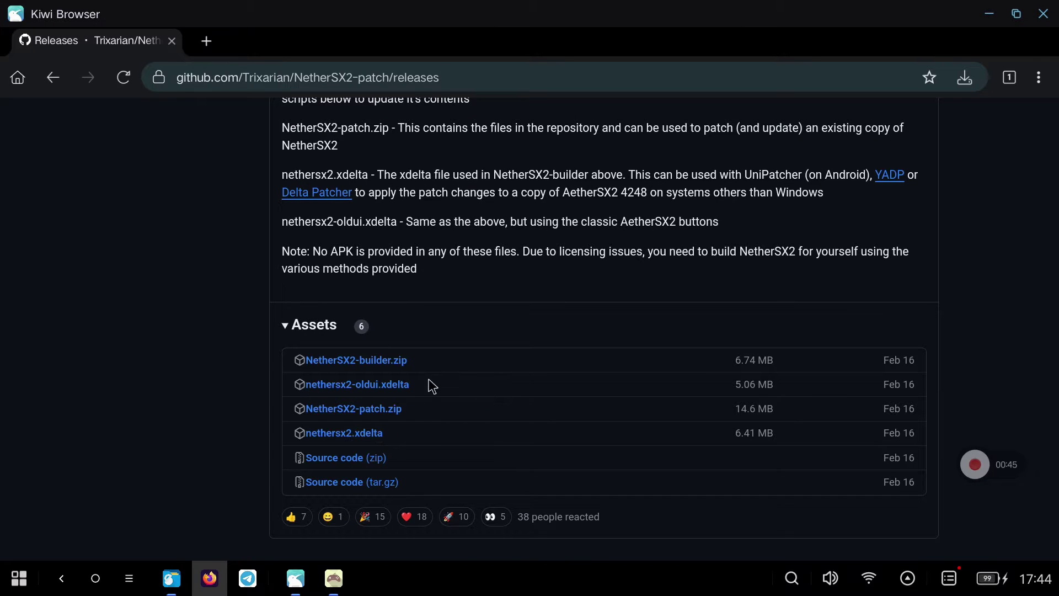
pyautogui.click(343, 433)
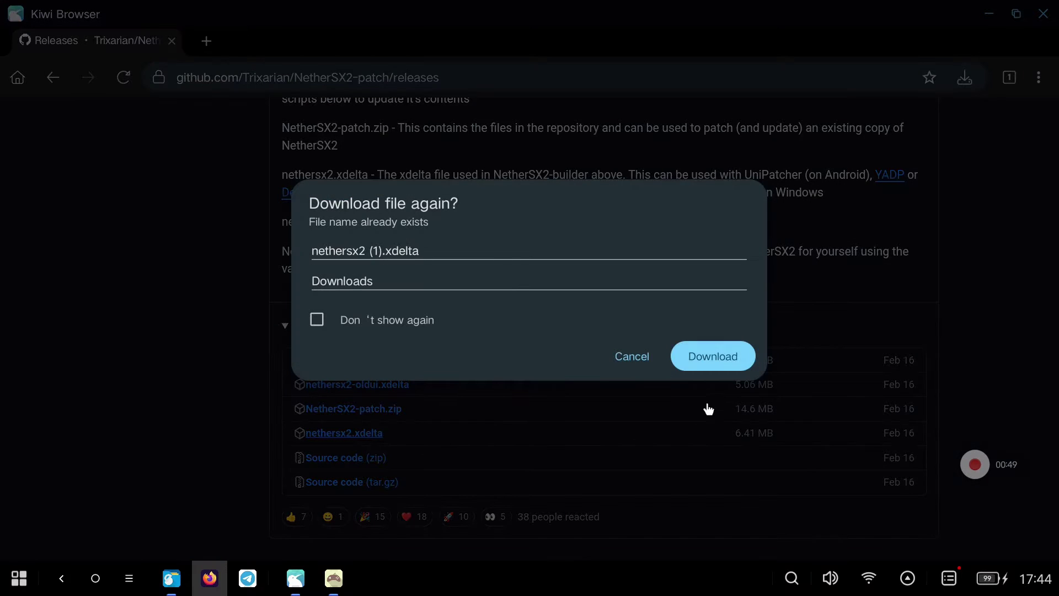
pyautogui.click(632, 357)
pyautogui.click(53, 79)
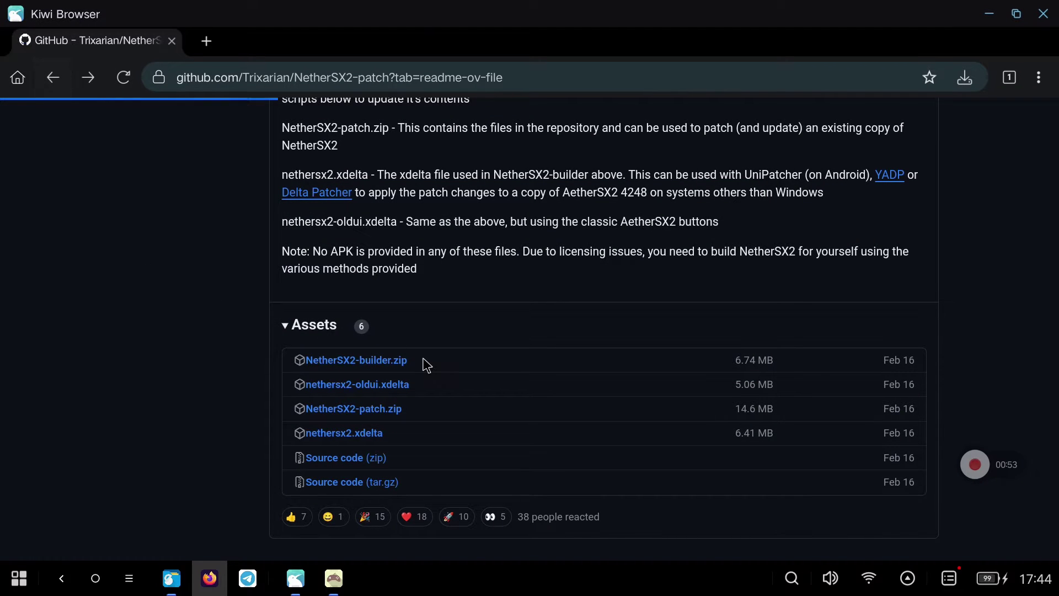
pyautogui.scroll(-5, 385, 354)
pyautogui.scroll(-4, 385, 355)
pyautogui.scroll(-2, 385, 354)
pyautogui.scroll(-4, 377, 404)
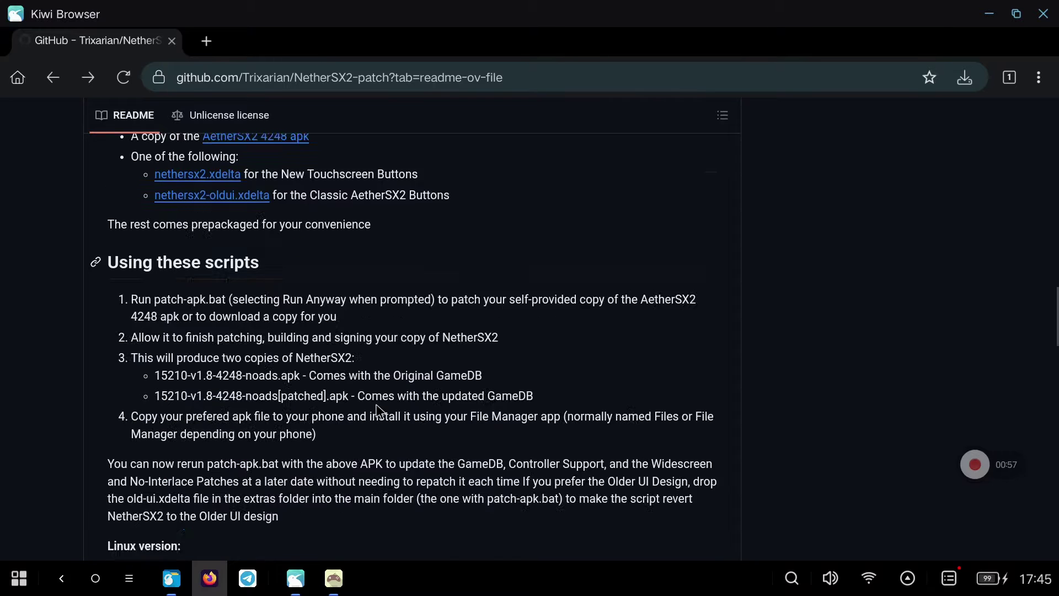
pyautogui.scroll(-3, 376, 404)
pyautogui.scroll(-3, 377, 403)
pyautogui.scroll(-3, 376, 401)
pyautogui.scroll(-3, 376, 405)
pyautogui.scroll(-3, 377, 404)
pyautogui.scroll(-2, 376, 404)
pyautogui.scroll(-1, 224, 348)
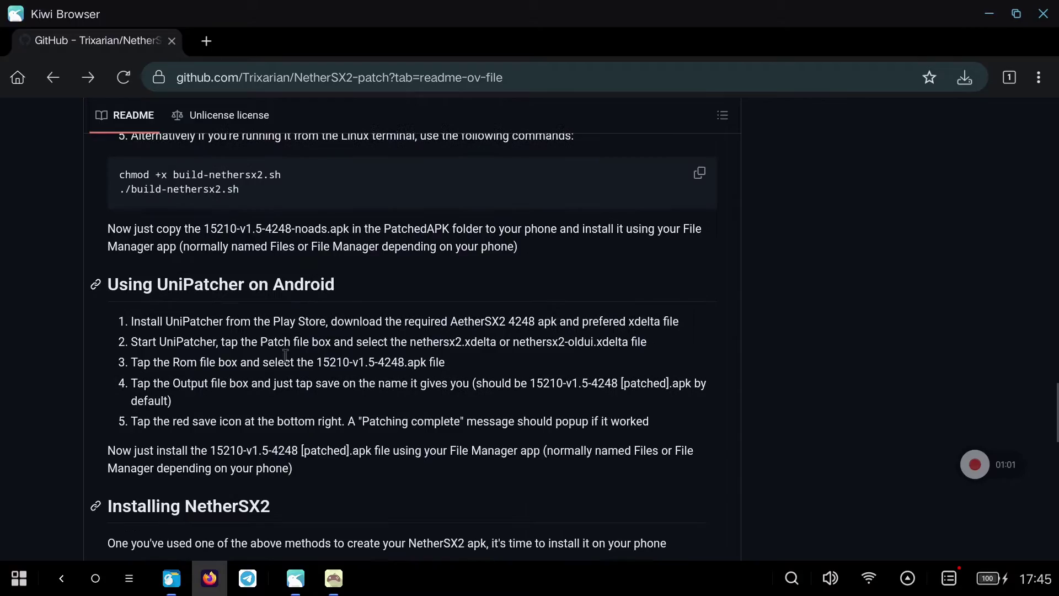
# Highlight and read the 'Using UniPatcher on Android' heading and its first two steps
pyautogui.moveTo(108, 284); pyautogui.dragTo(348, 287)
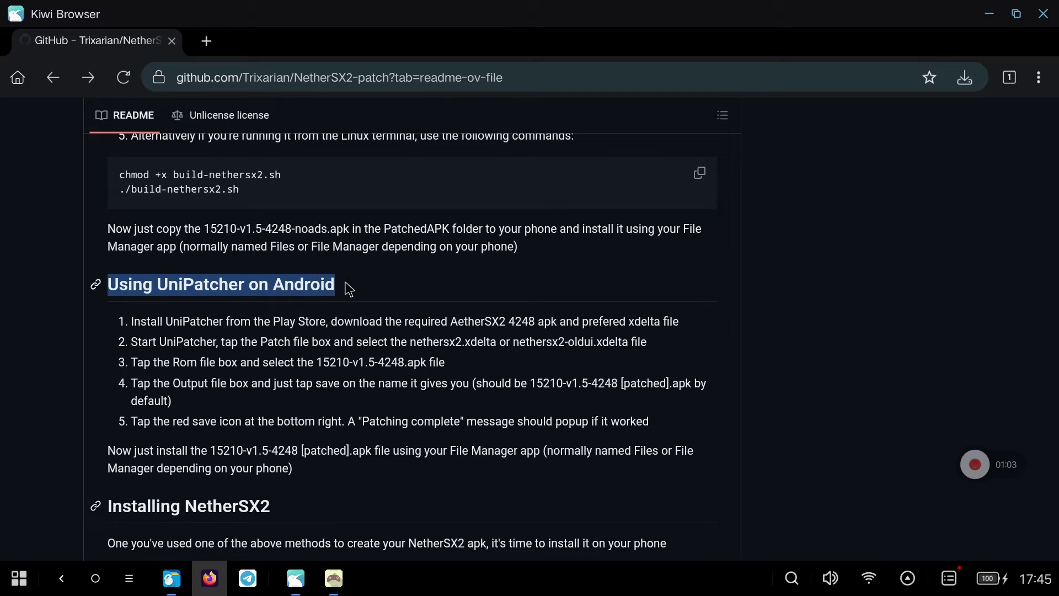
pyautogui.click(390, 292)
pyautogui.moveTo(131, 321); pyautogui.dragTo(693, 323)
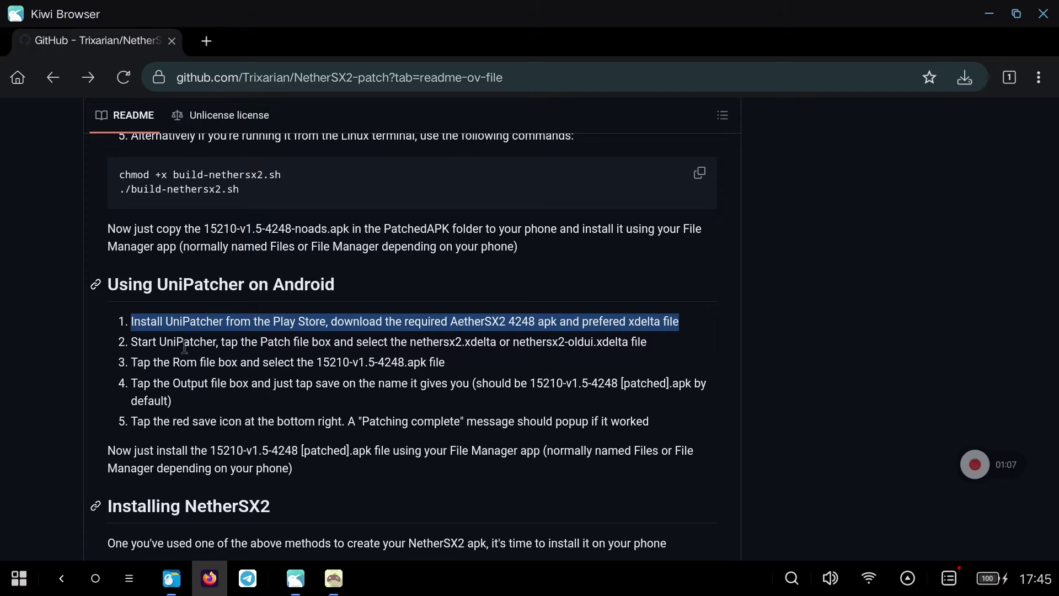
pyautogui.click(134, 343)
pyautogui.moveTo(131, 342); pyautogui.dragTo(663, 347)
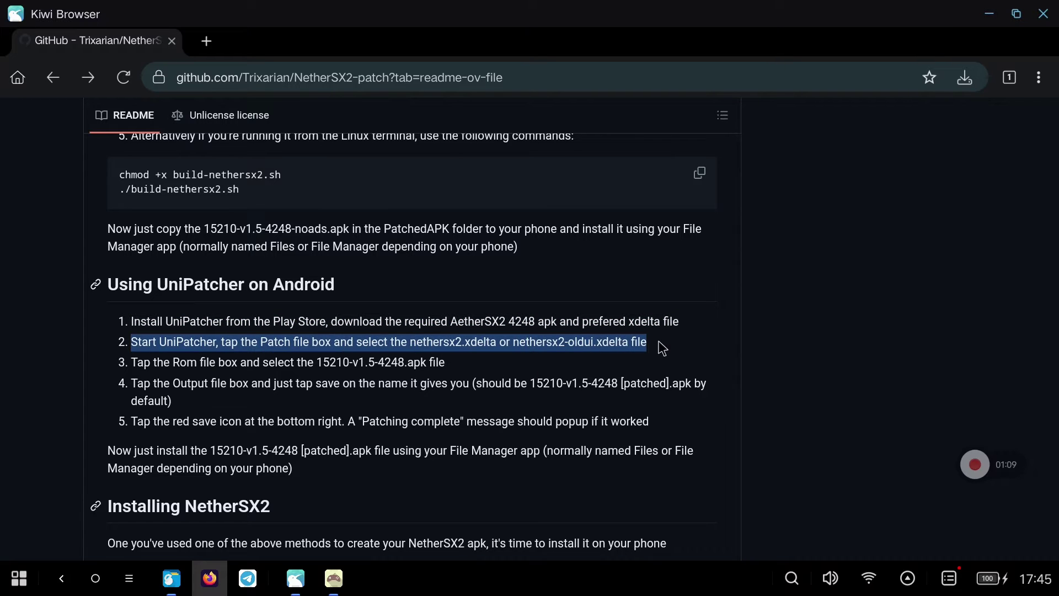
pyautogui.click(584, 366)
# Select nethersx2.xdelta as the patch file in UniPatcher
pyautogui.click(333, 578)
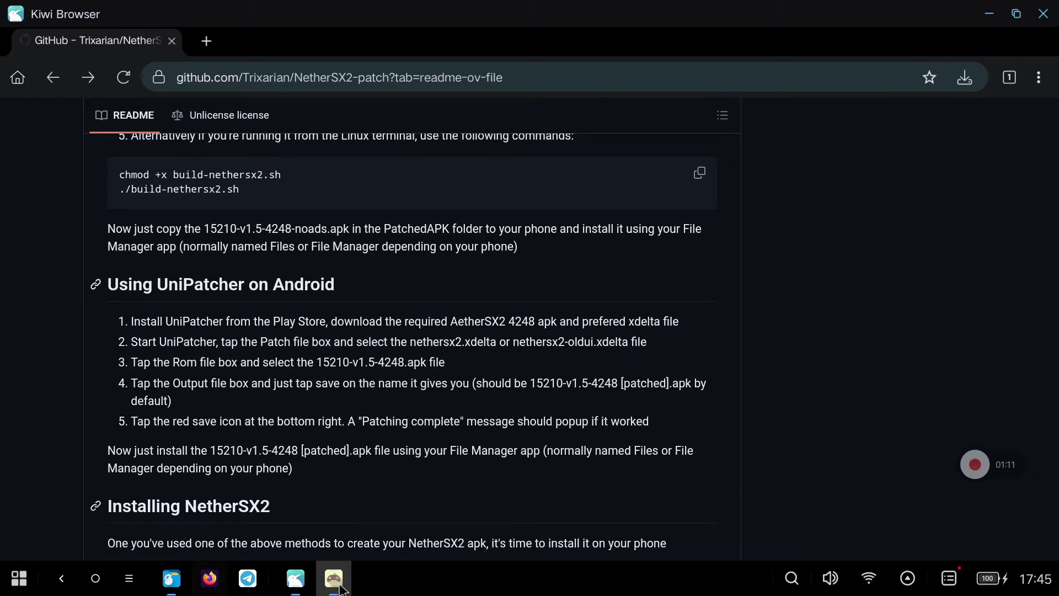
pyautogui.click(591, 247)
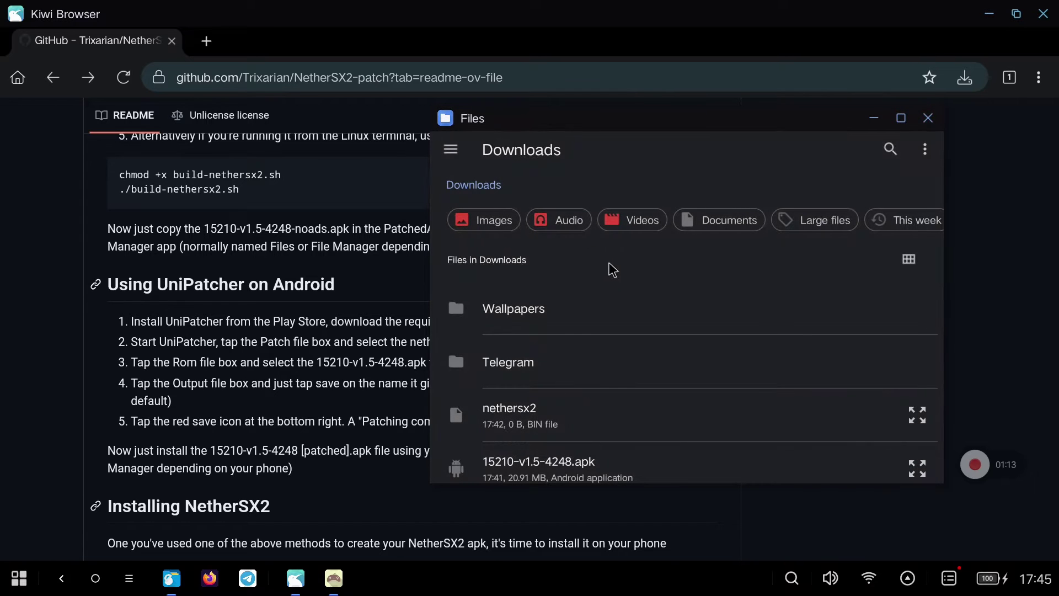
pyautogui.scroll(-2, 633, 331)
pyautogui.scroll(-2, 633, 331)
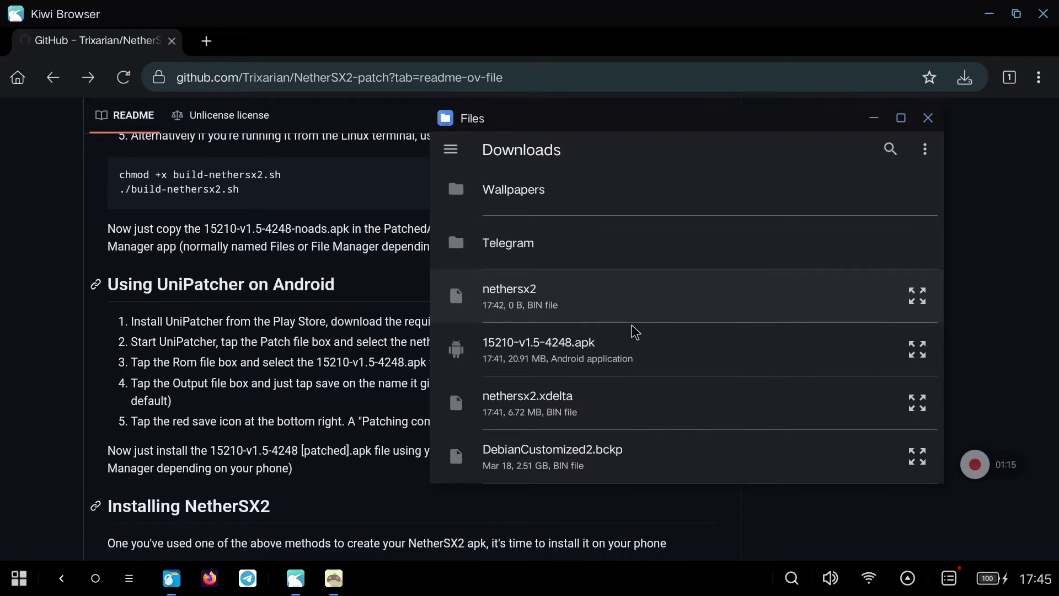
pyautogui.click(556, 403)
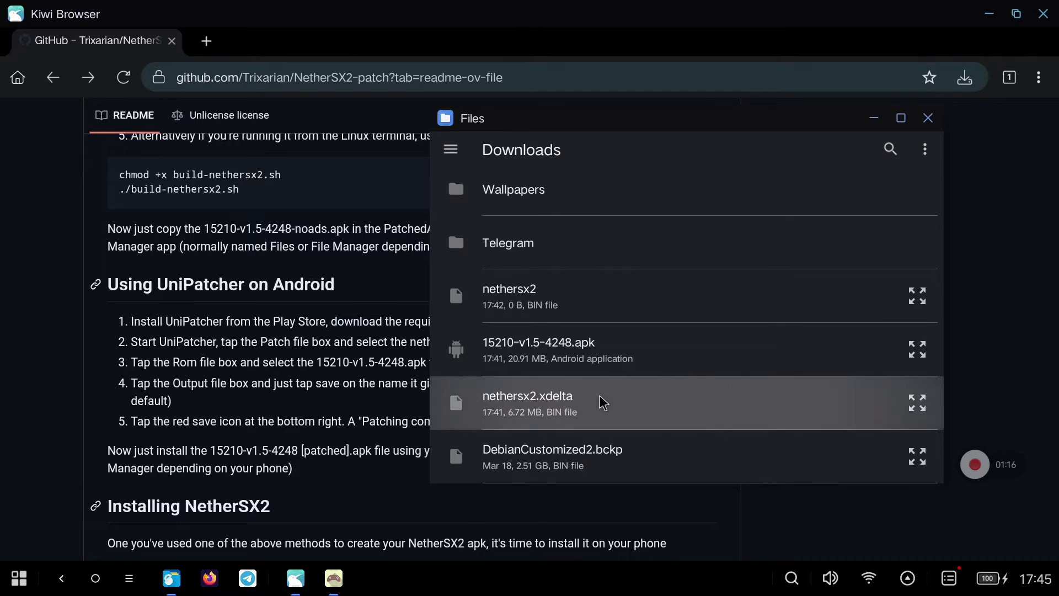
pyautogui.click(647, 420)
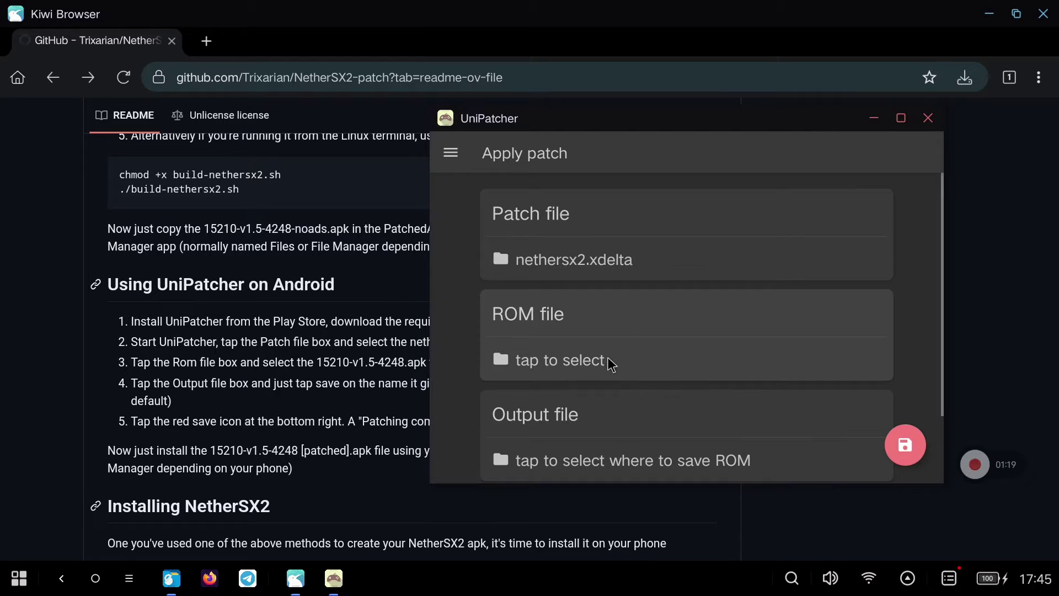
# Choose 15210-v1.5-4248.apk as the ROM, keep the default output name, and apply the patch
pyautogui.click(610, 364)
pyautogui.scroll(-1, 611, 367)
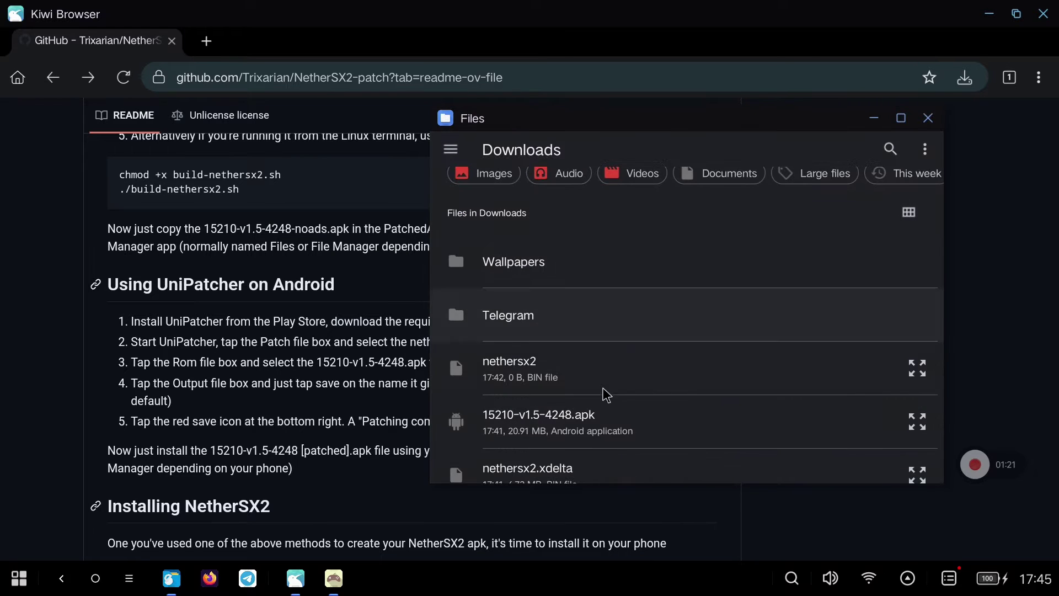
pyautogui.click(610, 427)
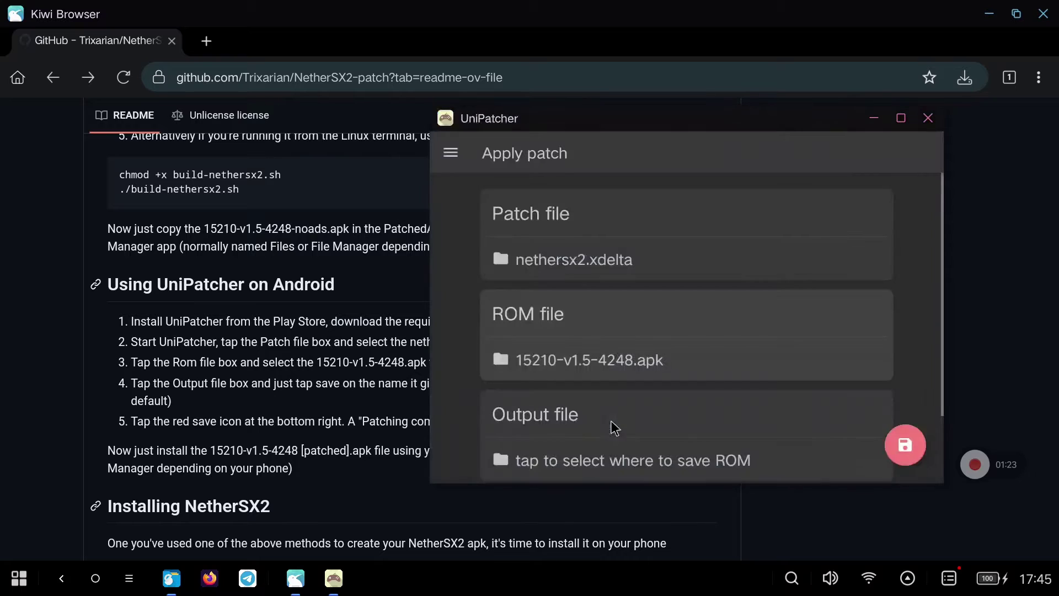
pyautogui.click(571, 431)
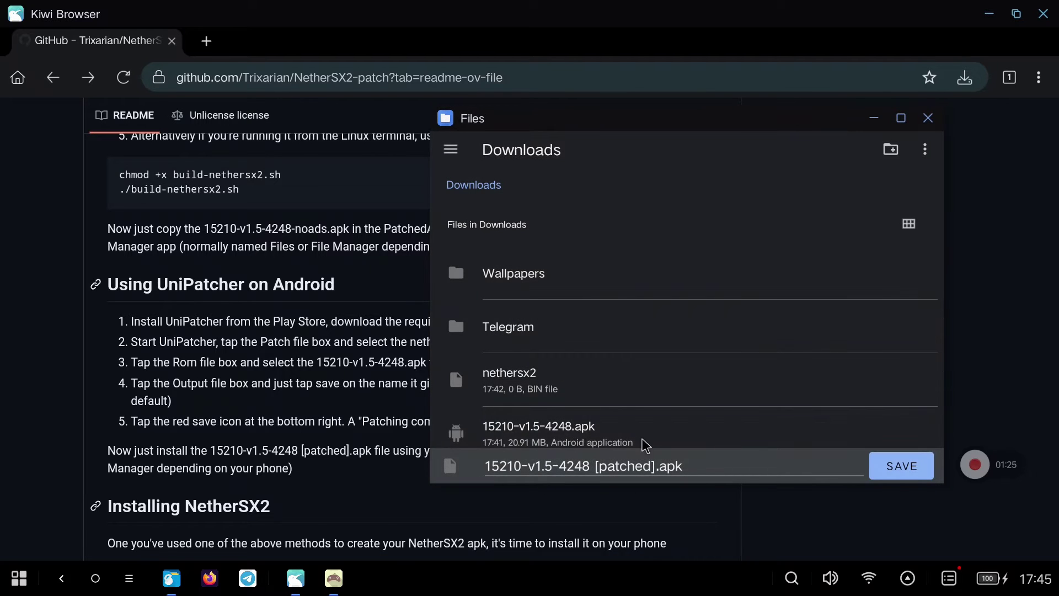
pyautogui.click(910, 471)
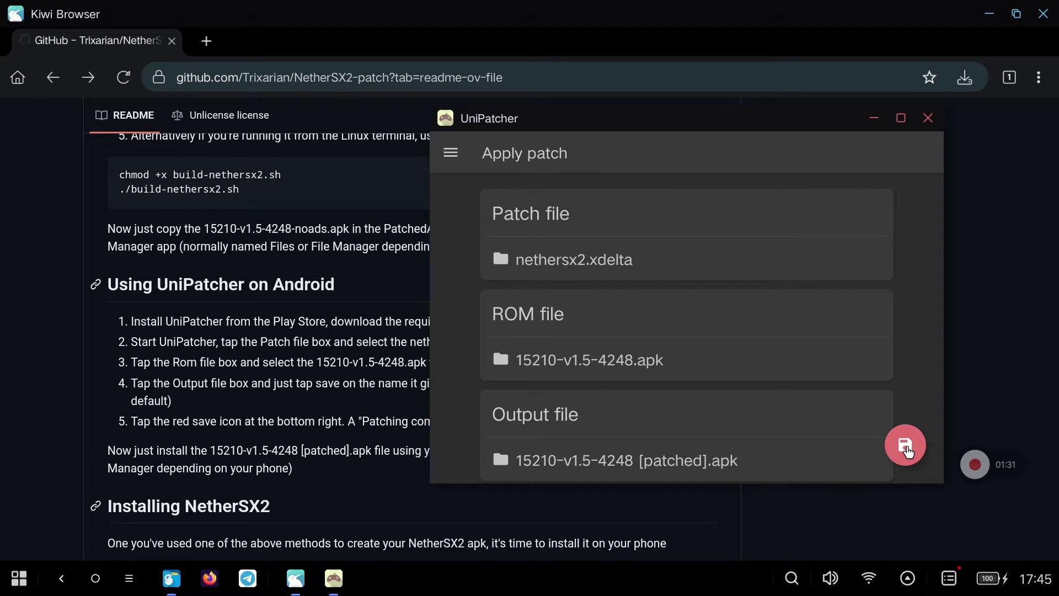
pyautogui.click(905, 447)
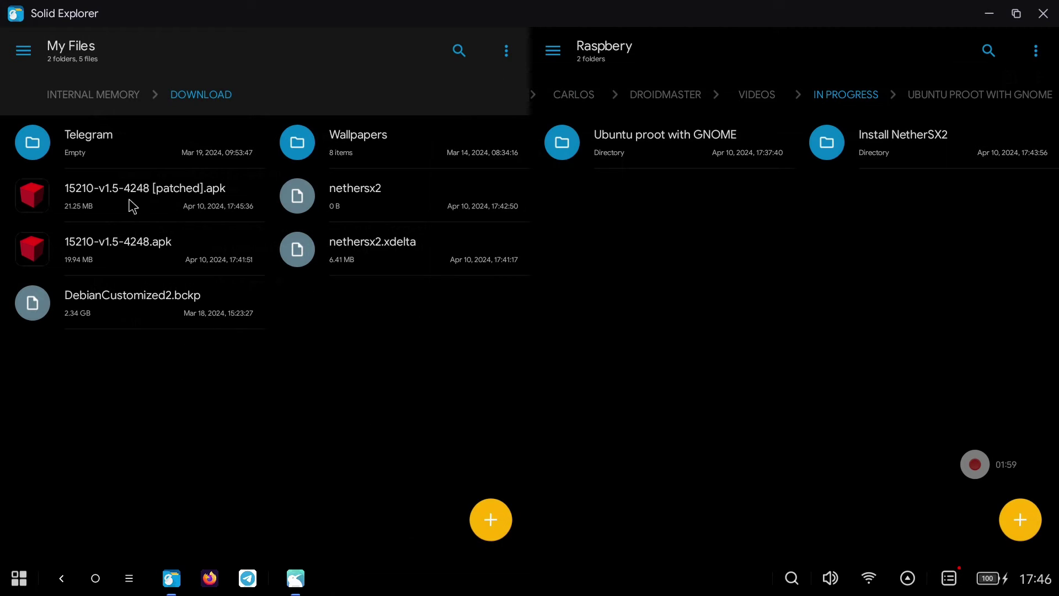
# Install NetherSX2 from the [patched].apk in Download, allowing the install once
pyautogui.doubleClick(140, 201)
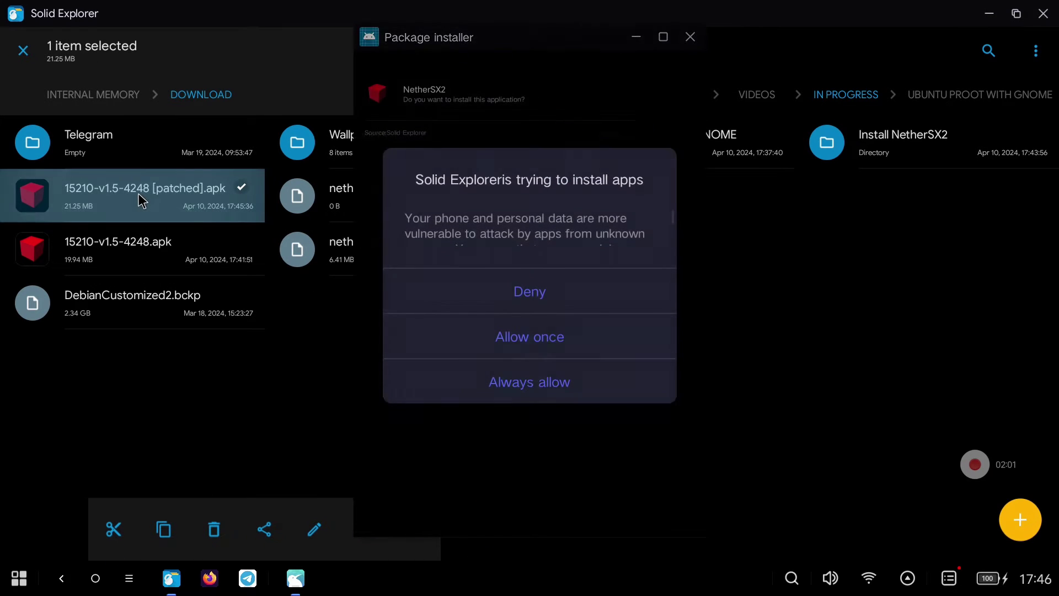
pyautogui.click(550, 351)
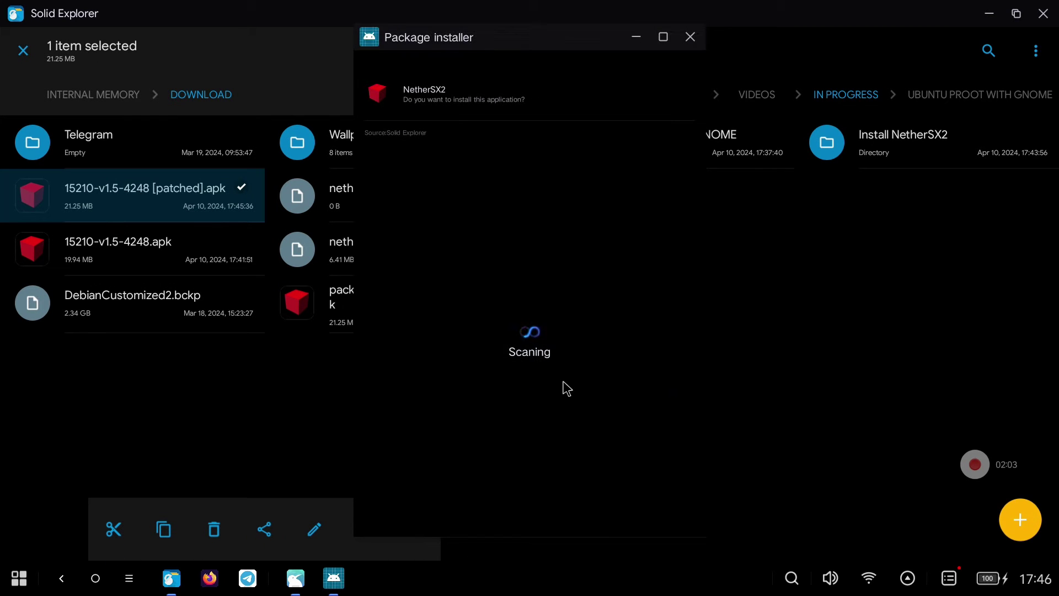
pyautogui.click(542, 521)
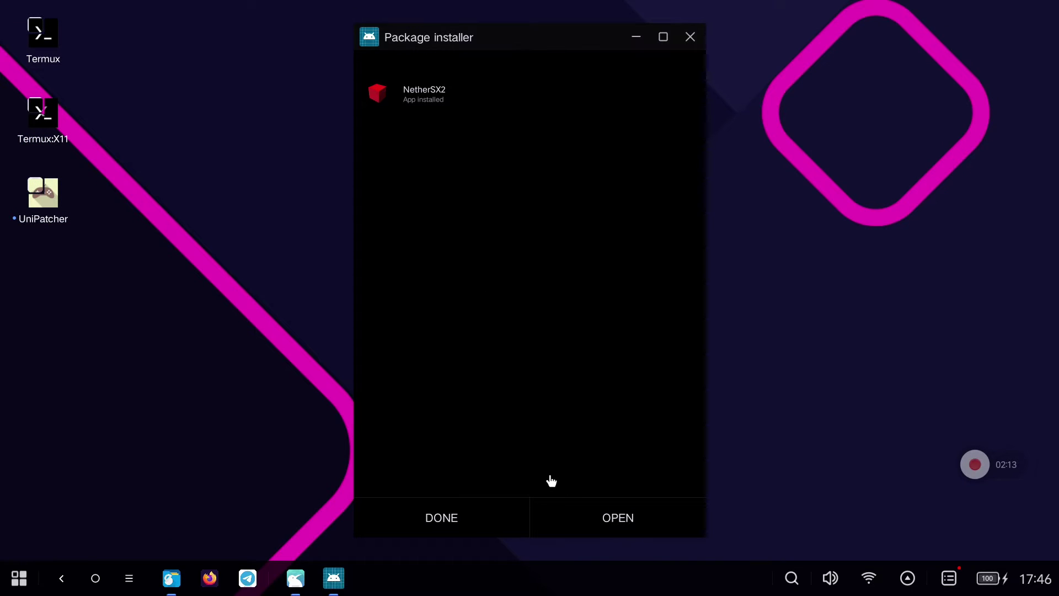
# Launch NetherSX2 and make its window fill the screen
pyautogui.click(618, 518)
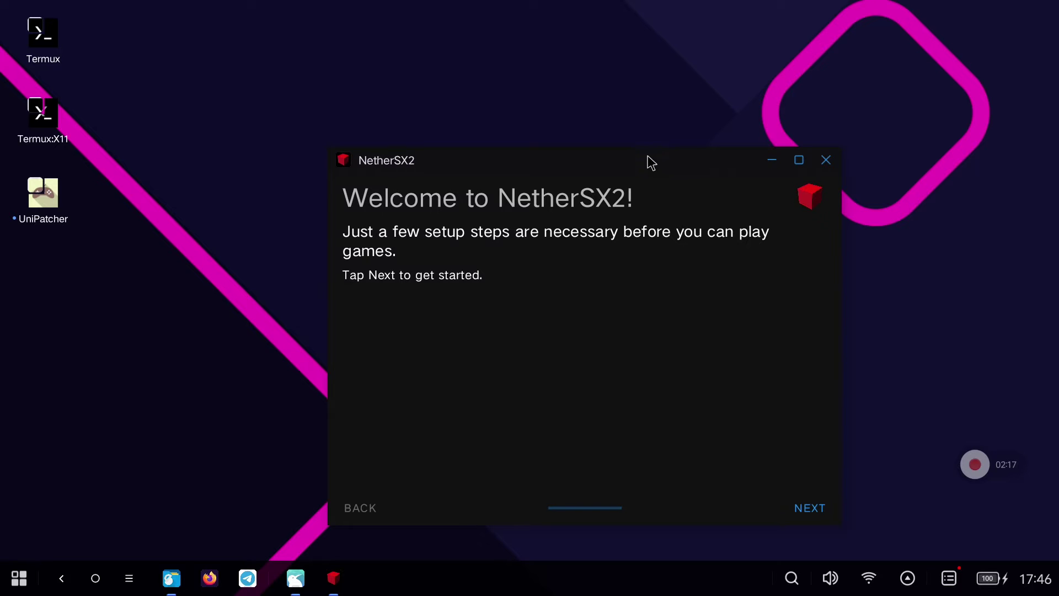
pyautogui.moveTo(654, 159); pyautogui.dragTo(617, 136)
pyautogui.click(761, 139)
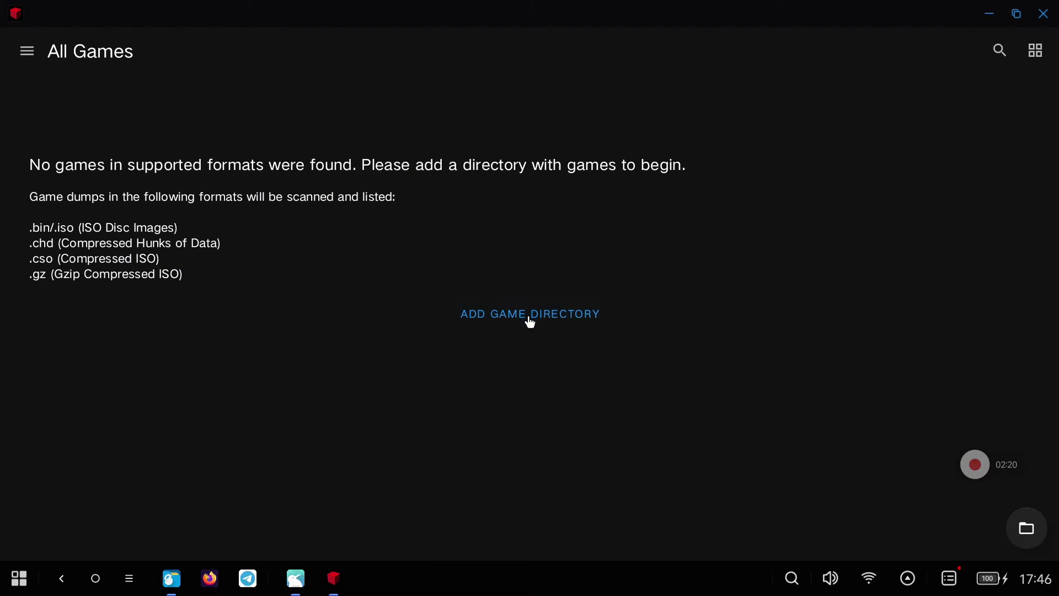
# Add android > ROMS > PS2 as the game directory and grant access to it
pyautogui.click(530, 319)
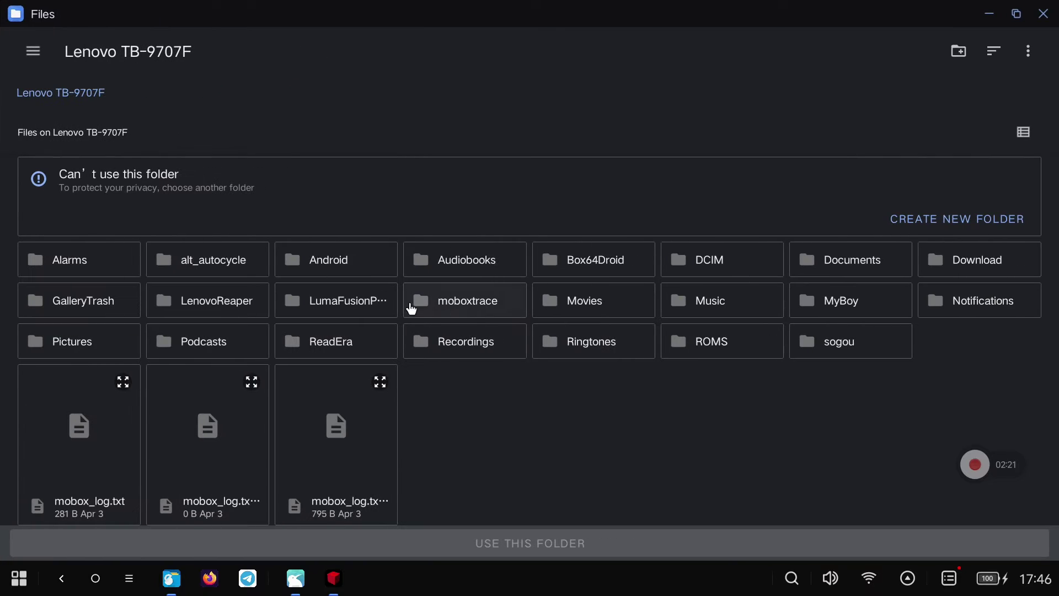
pyautogui.click(32, 51)
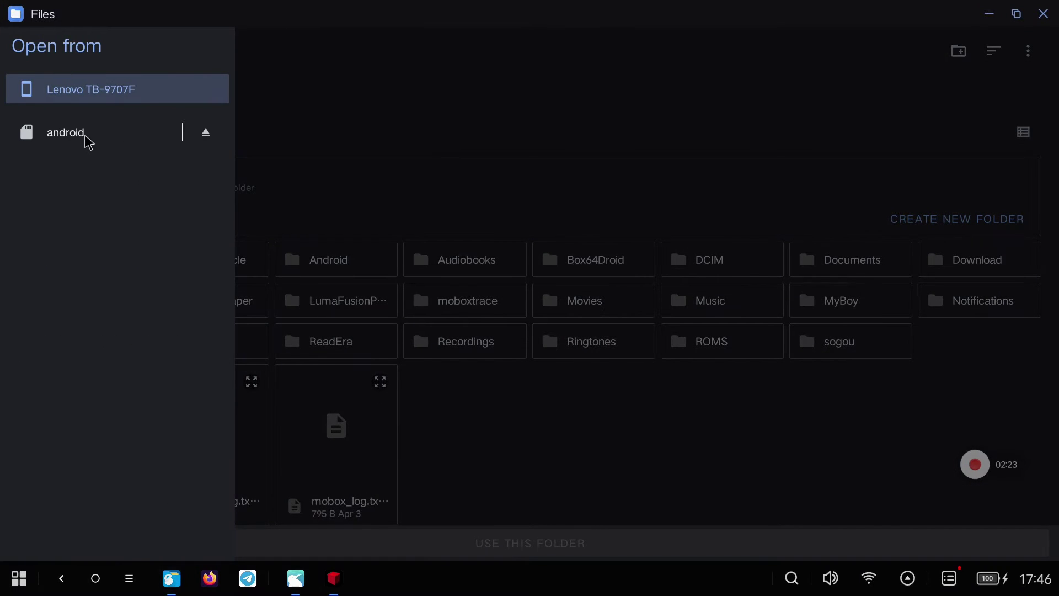
pyautogui.click(67, 132)
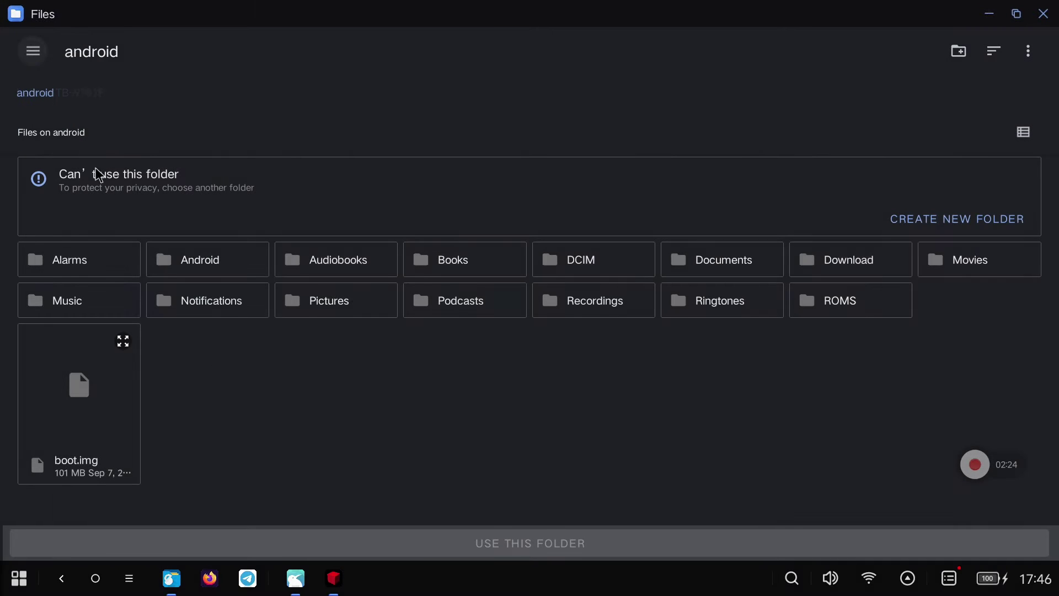
pyautogui.click(856, 307)
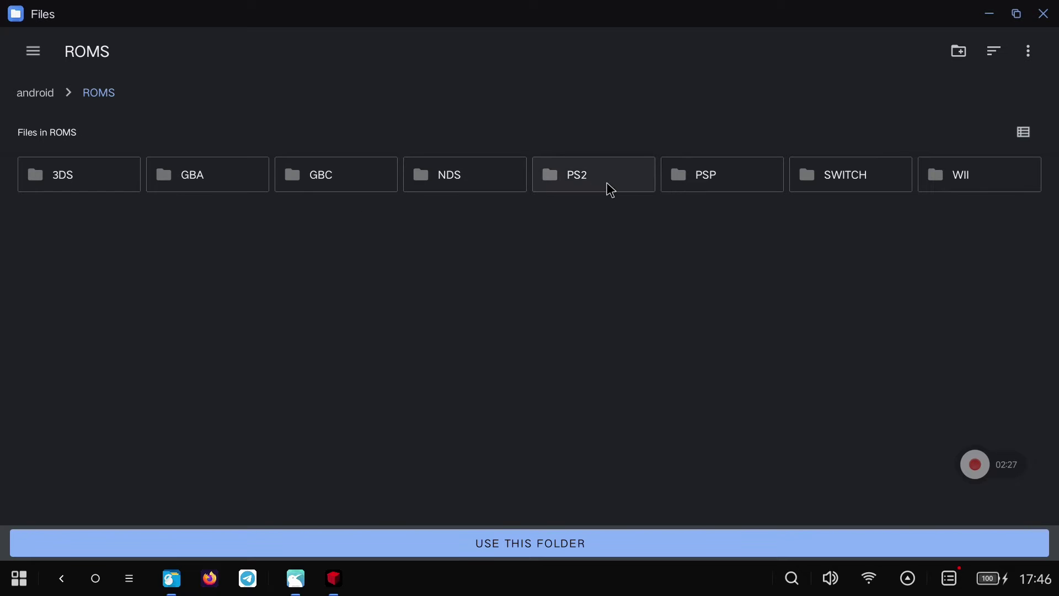
pyautogui.click(612, 184)
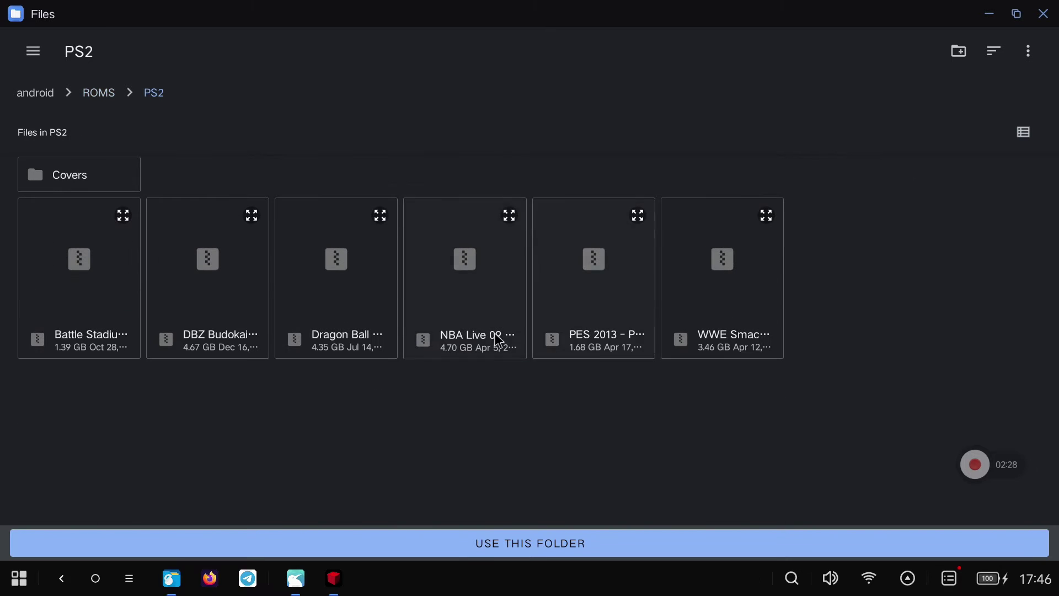
pyautogui.click(433, 546)
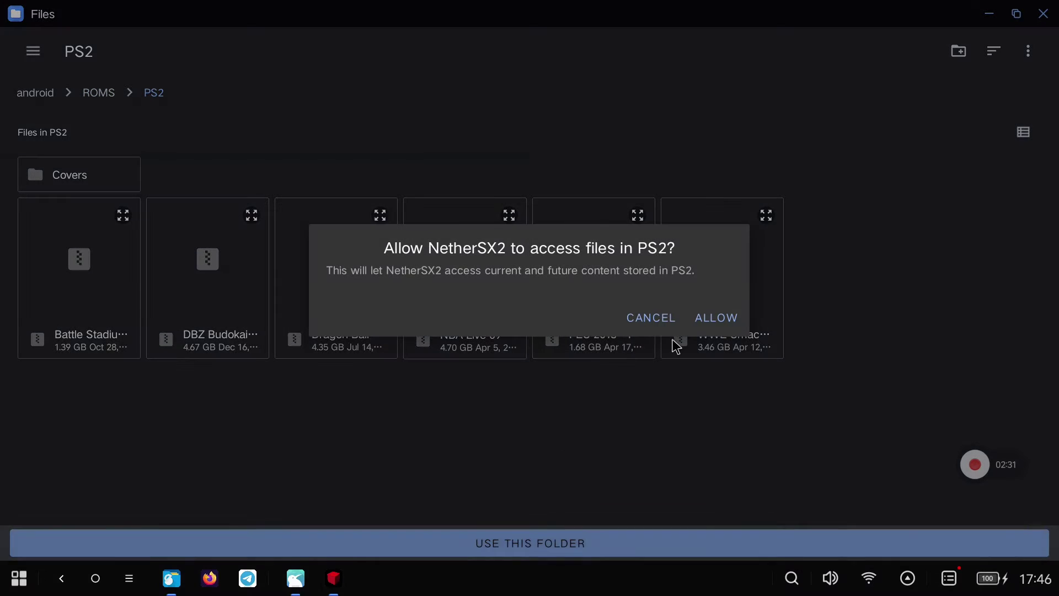
pyautogui.click(717, 318)
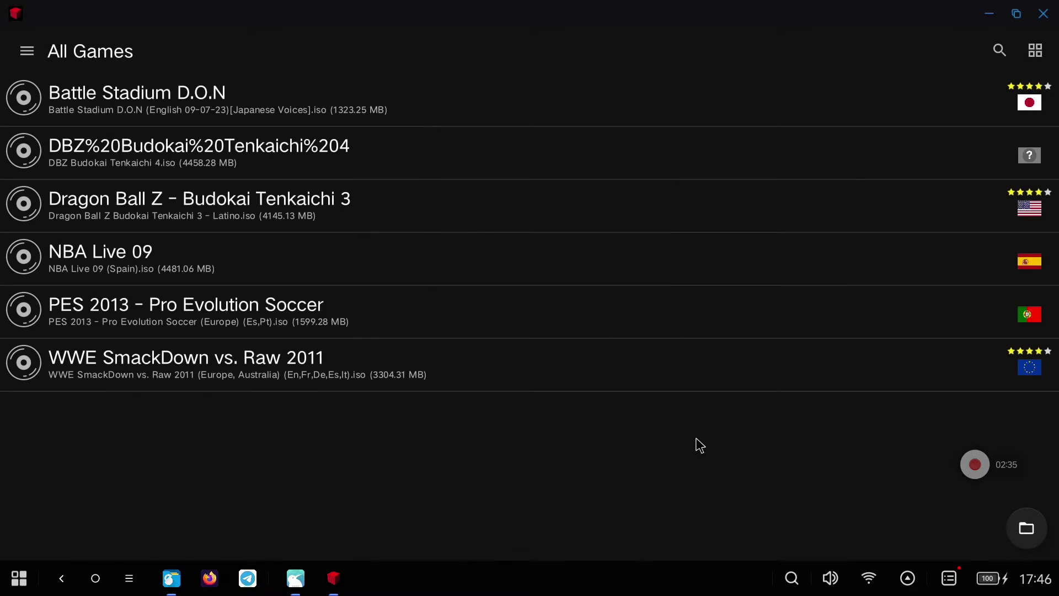
# Go to NetherSX2's App Settings and switch to the BIOS section
pyautogui.click(27, 51)
pyautogui.click(79, 58)
pyautogui.click(28, 52)
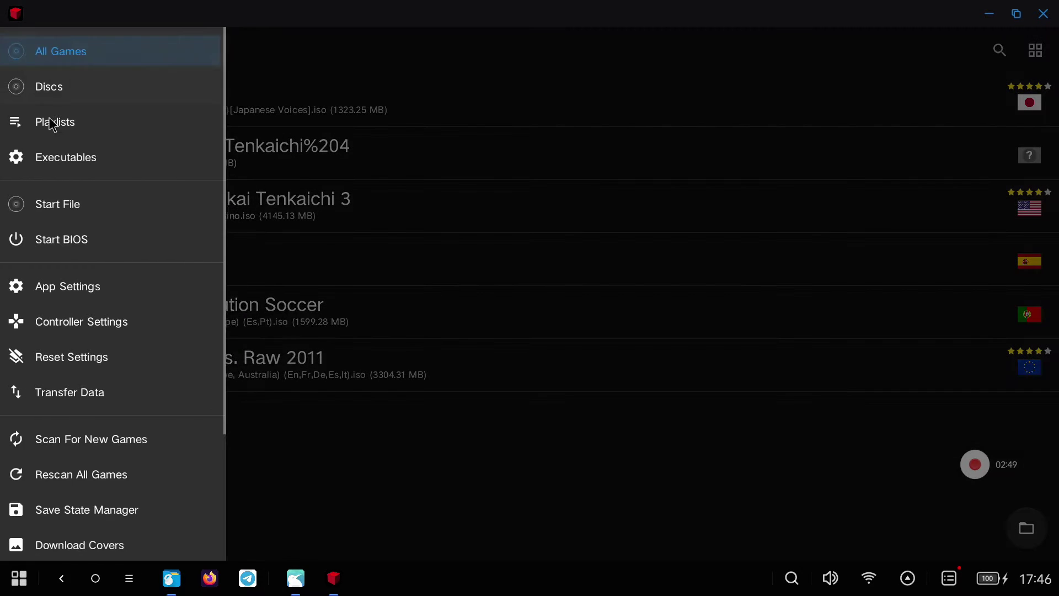
pyautogui.click(93, 292)
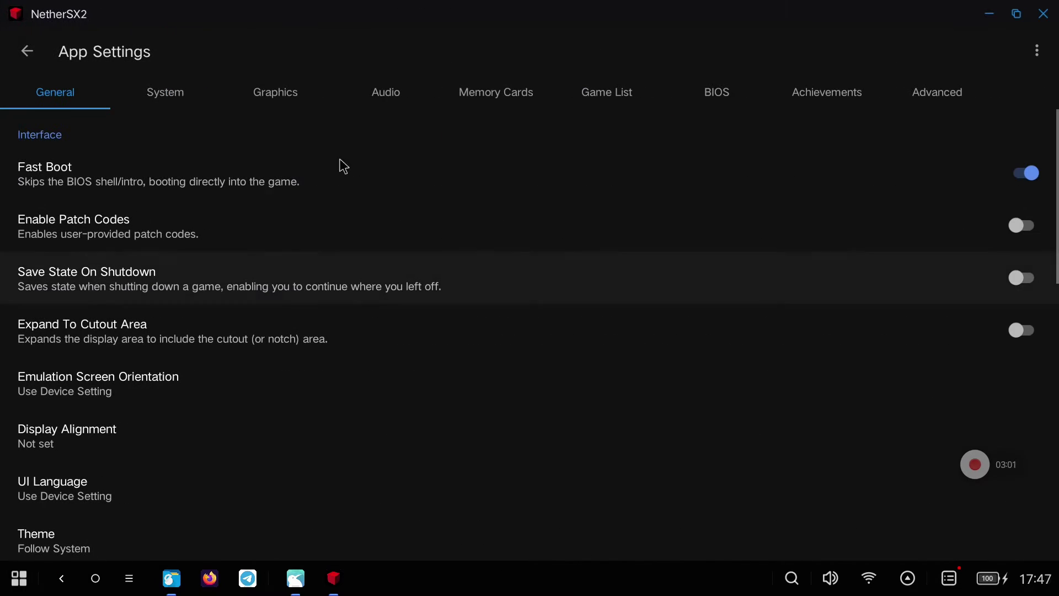
pyautogui.click(709, 100)
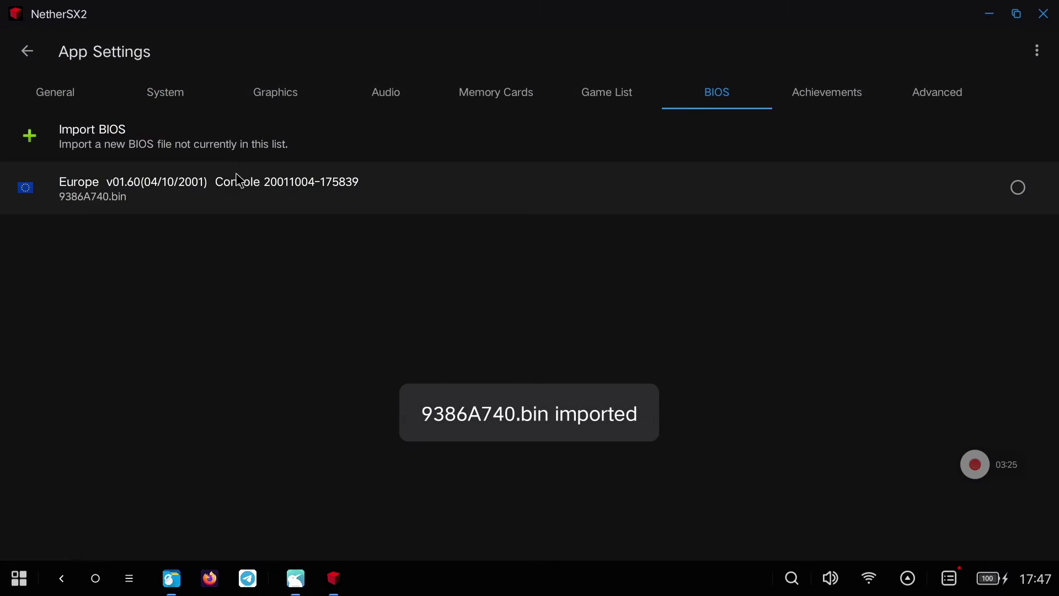
# Make the Europe BIOS the active one and return toward the game list
pyautogui.click(1018, 188)
pyautogui.click(55, 91)
pyautogui.click(28, 51)
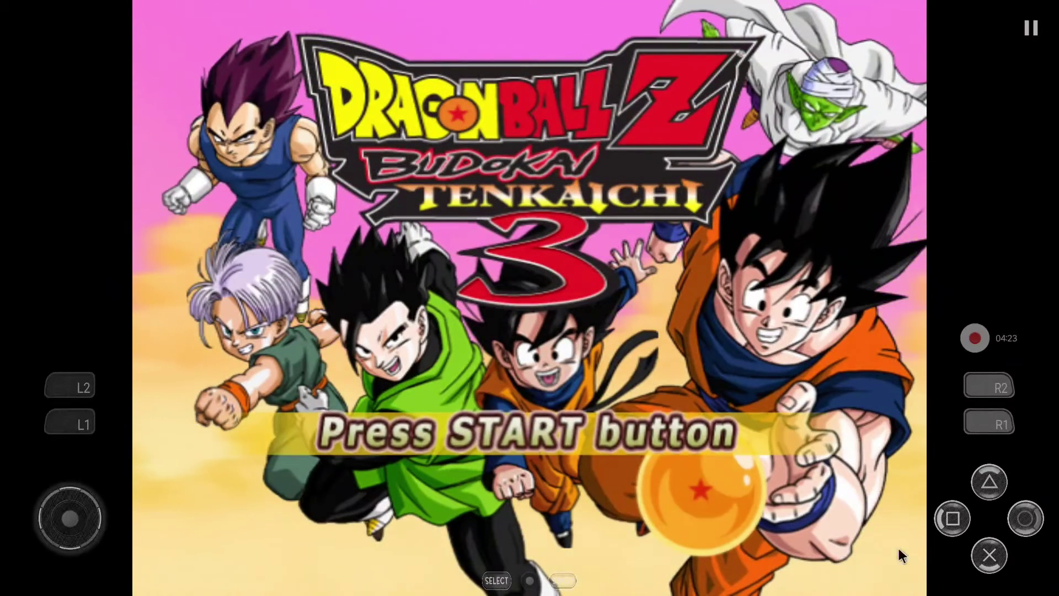
# In controller settings, set the on-screen controller layout to Dual Analog Pad
pyautogui.click(571, 573)
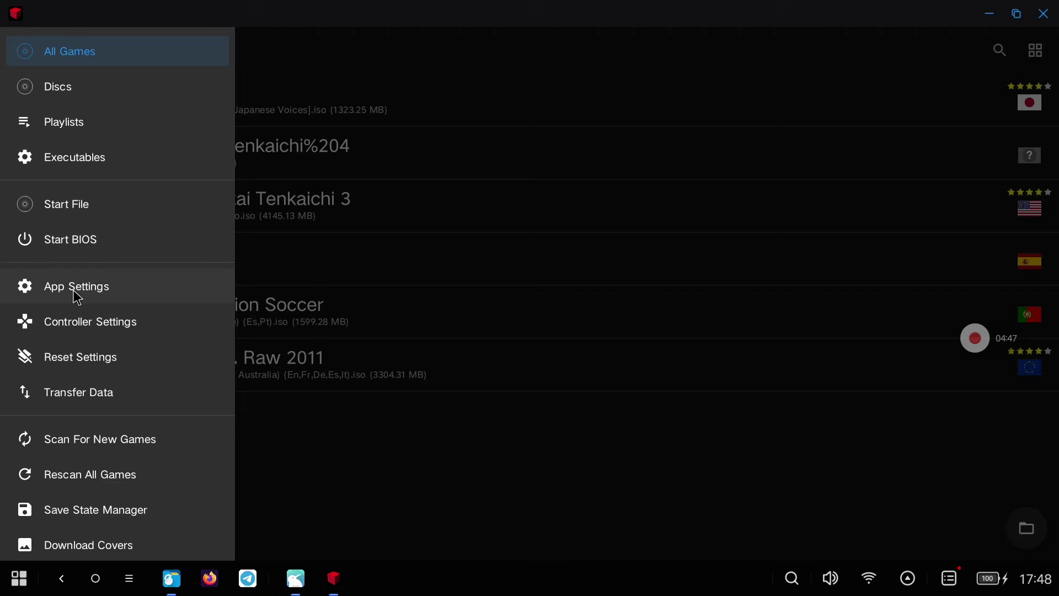
pyautogui.click(74, 323)
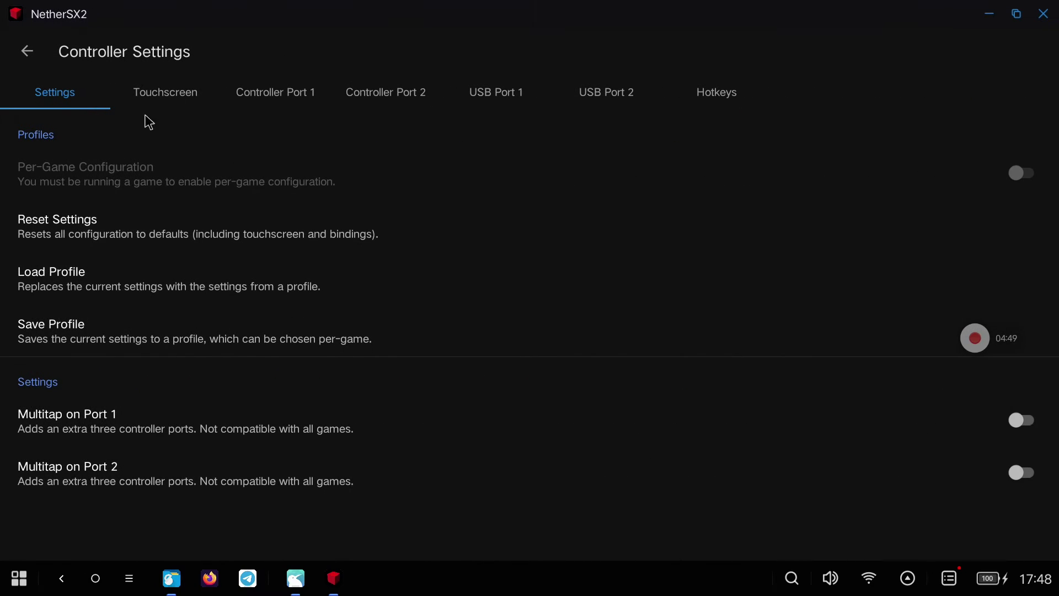
pyautogui.click(154, 95)
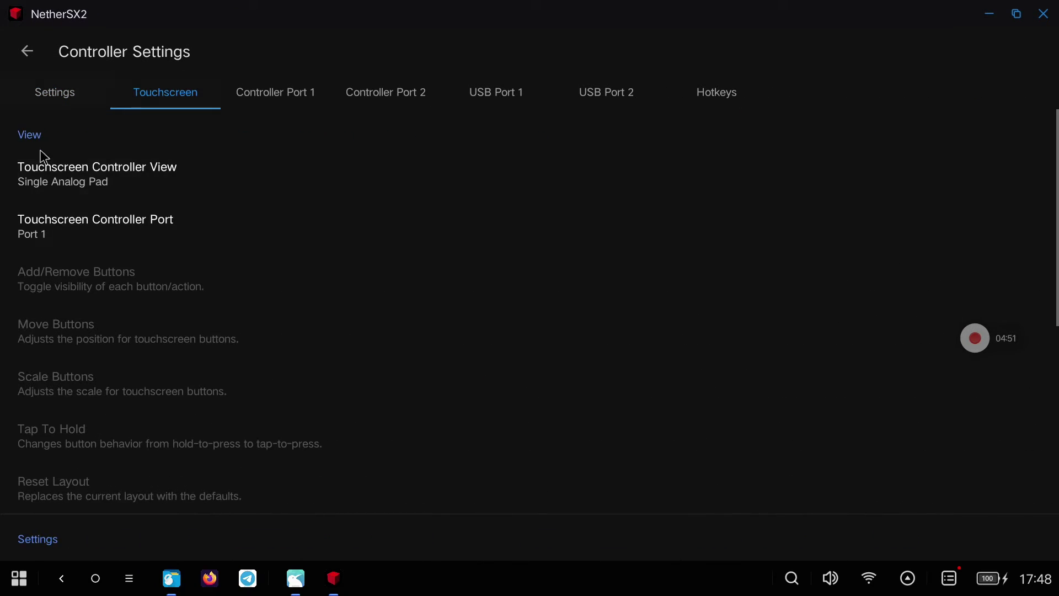
pyautogui.click(166, 185)
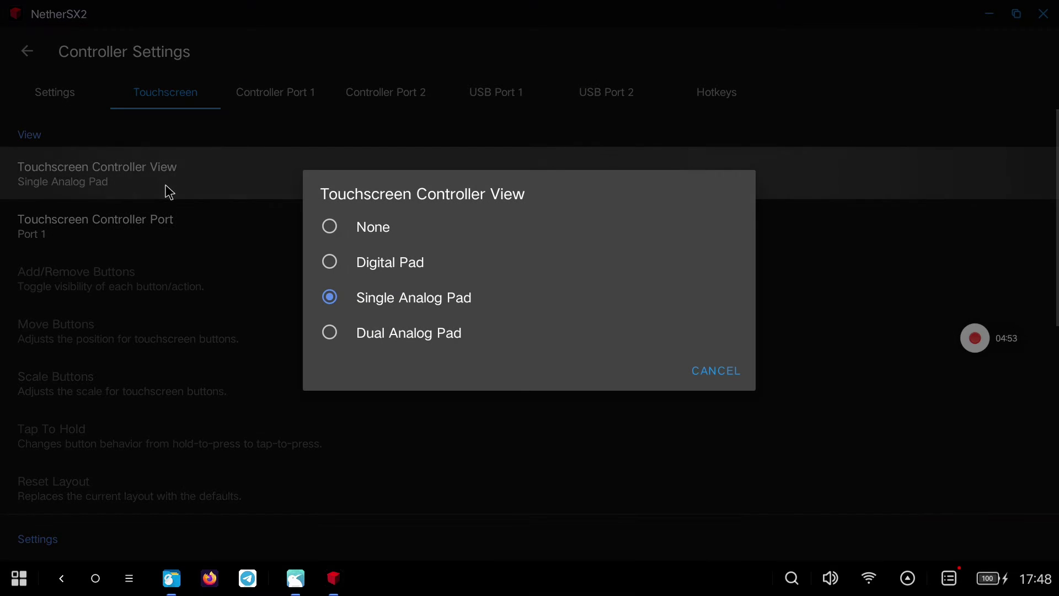
pyautogui.click(330, 262)
pyautogui.click(124, 174)
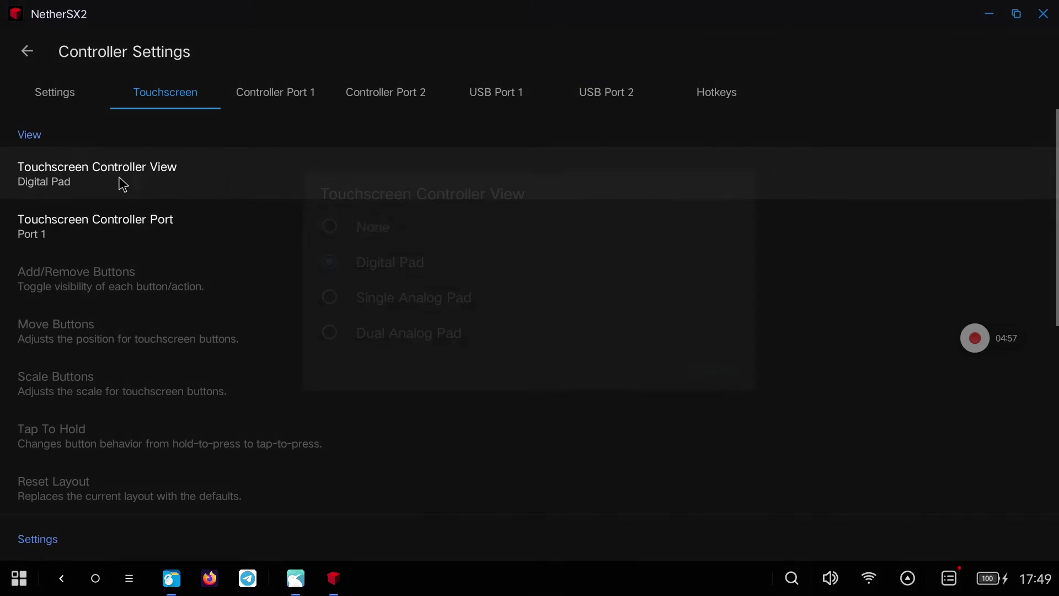
pyautogui.click(329, 333)
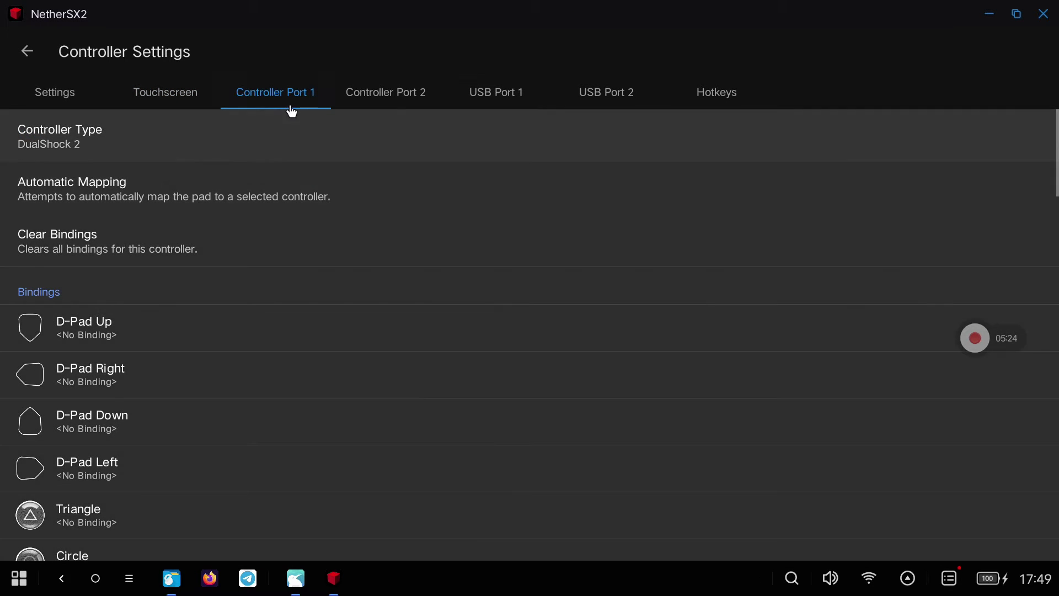
# Auto-map Port 1 bindings to the 8BitDo Lite 2 and return to the games list
pyautogui.click(256, 196)
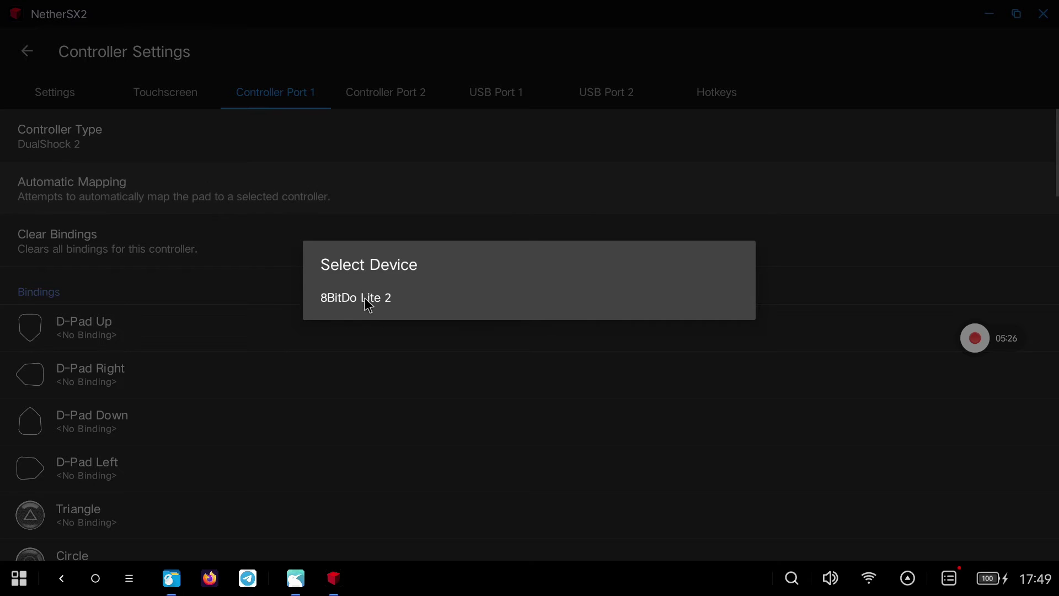
pyautogui.click(367, 298)
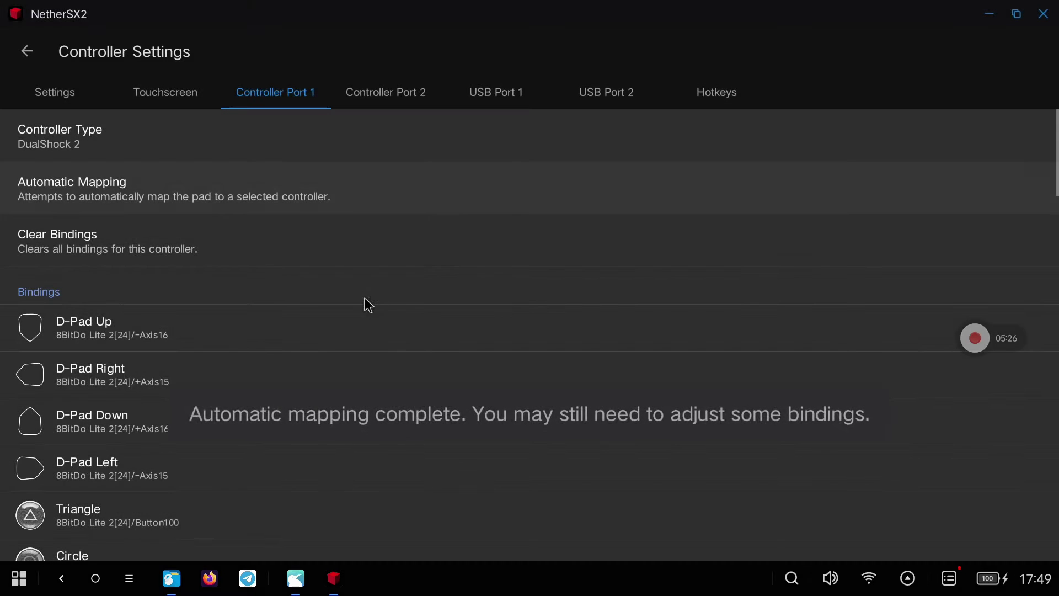
pyautogui.click(26, 52)
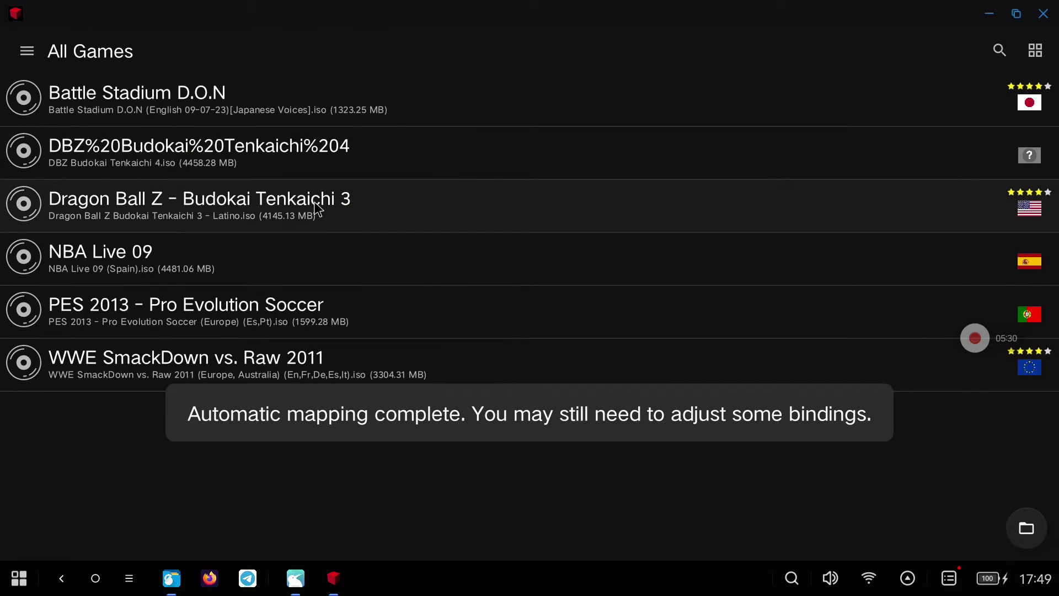
# Launch Budokai Tenkaichi 3, pass the title screen and pick Goku Super Saiyan 2 as player one
pyautogui.click(318, 210)
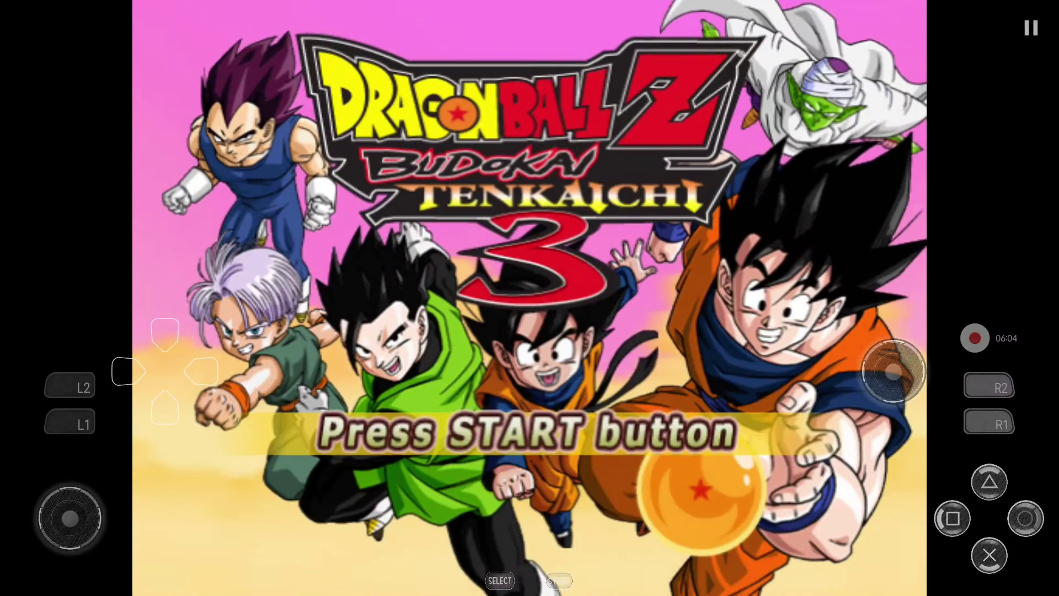
pyautogui.click(559, 580)
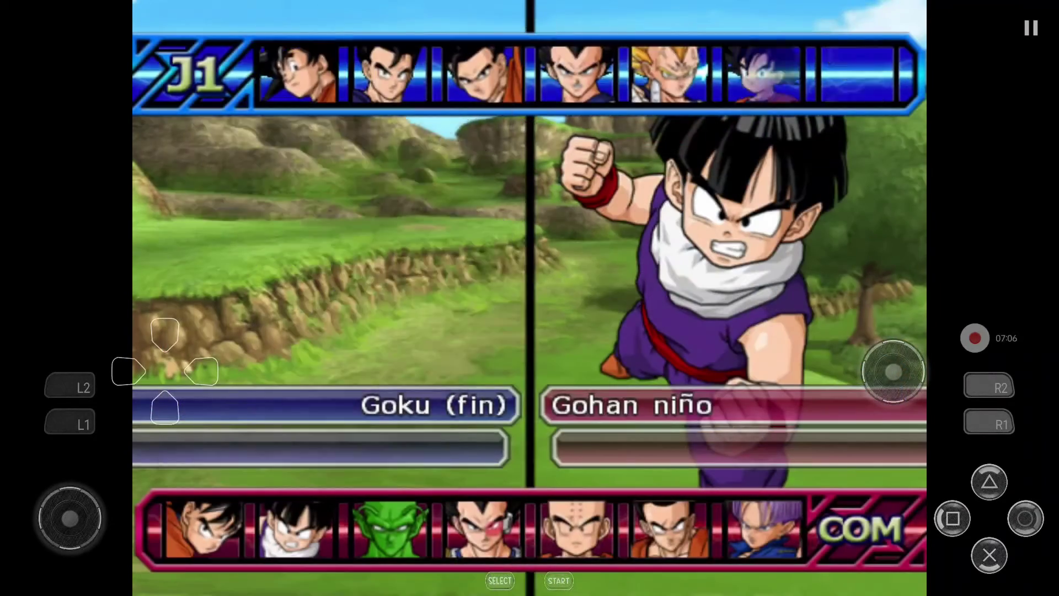
pyautogui.click(989, 554)
pyautogui.click(203, 371)
pyautogui.click(202, 372)
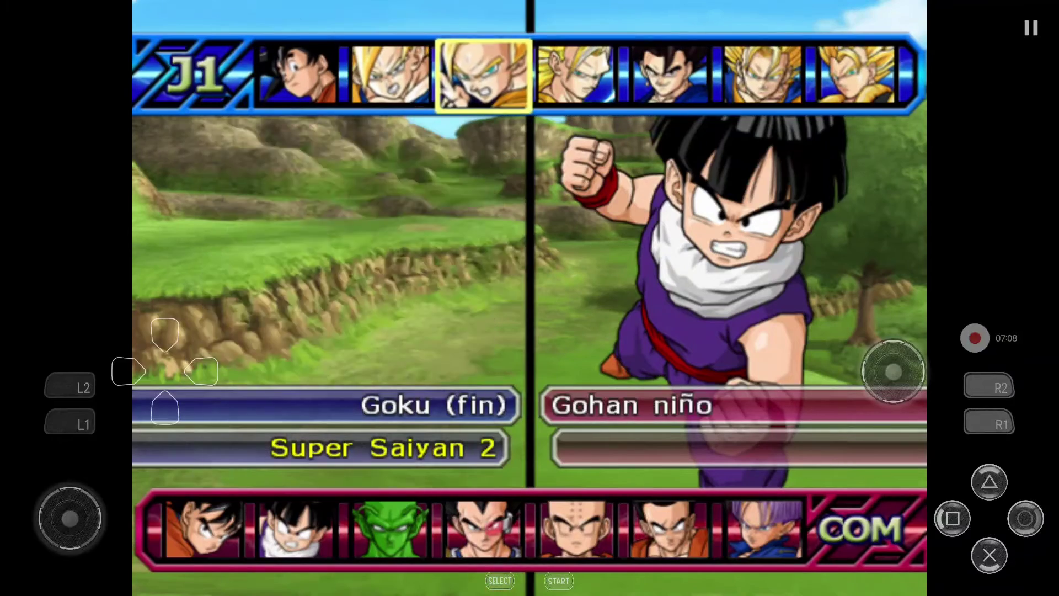
pyautogui.click(990, 555)
pyautogui.click(989, 555)
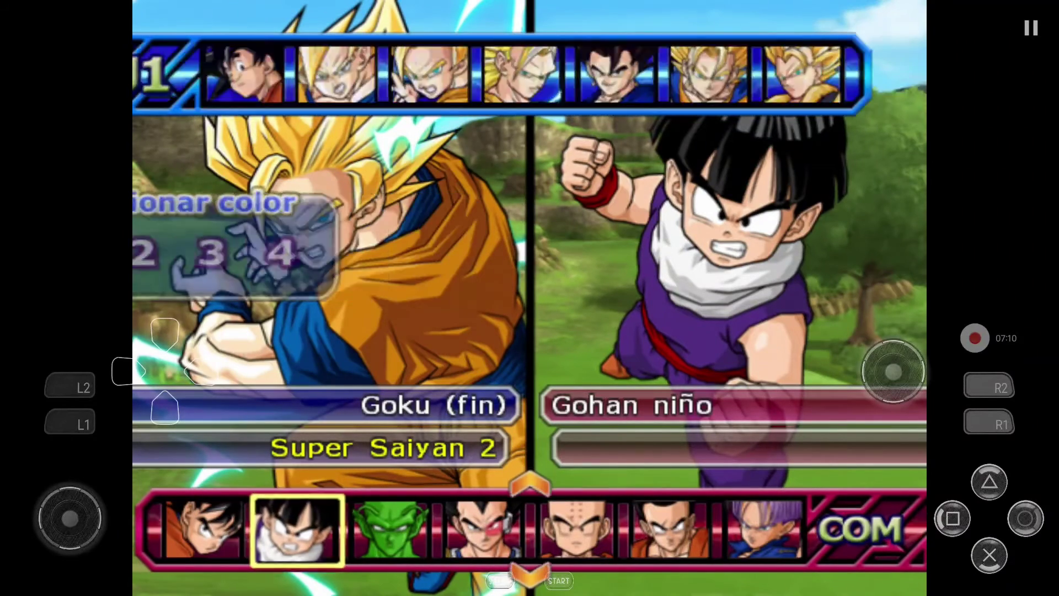
# Choose Joven Gohan Super Saiyan as the opponent, pick a stage and start the fight
pyautogui.click(202, 371)
pyautogui.click(125, 371)
pyautogui.click(124, 371)
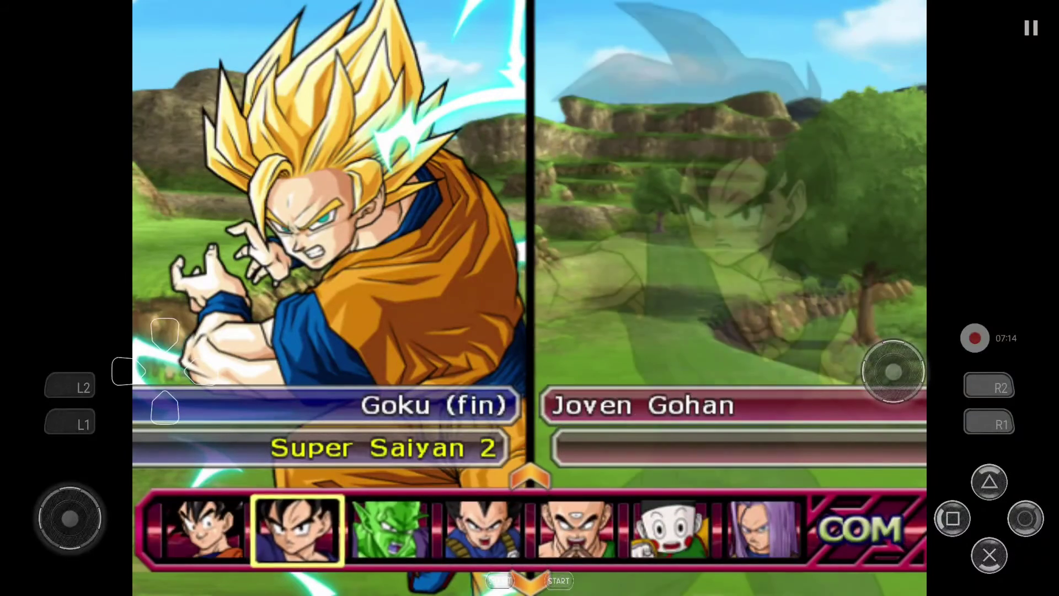
pyautogui.click(990, 554)
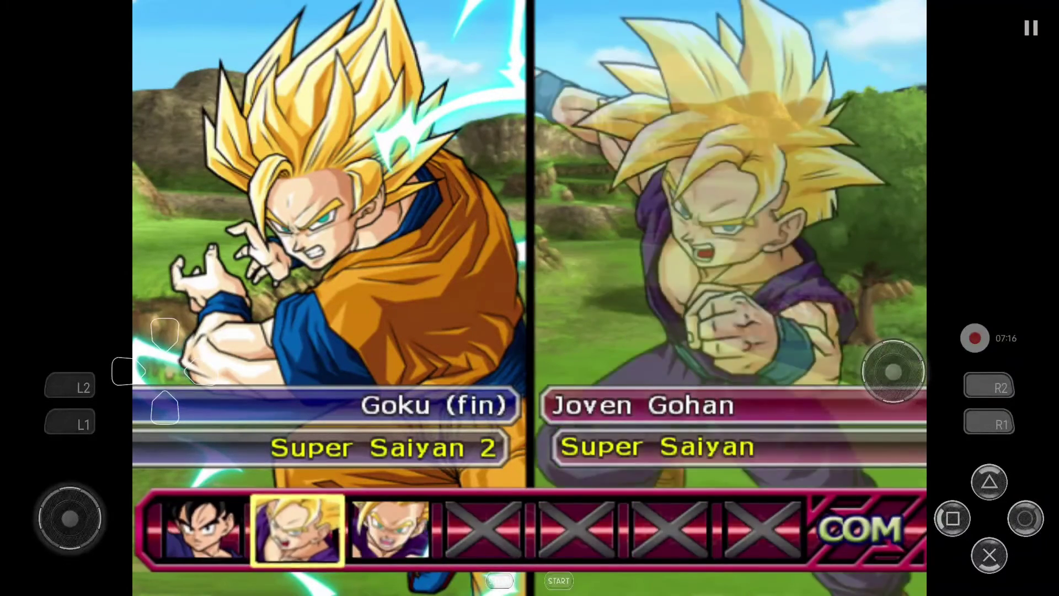
pyautogui.click(989, 555)
pyautogui.click(201, 372)
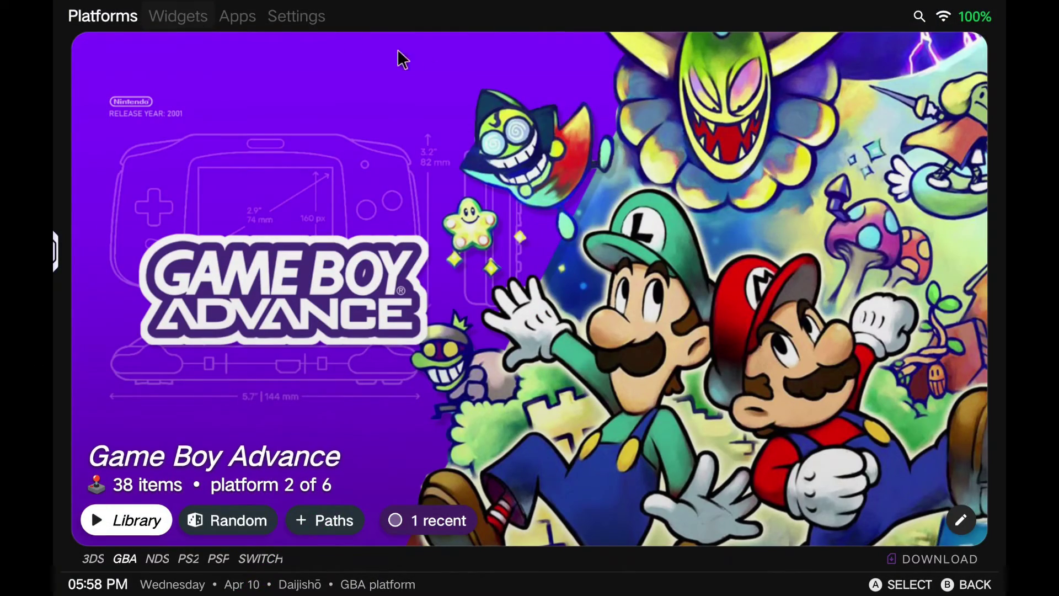
# Cycle Daijishō's platforms to PlayStation 2 and enter its game library
pyautogui.press('Left')
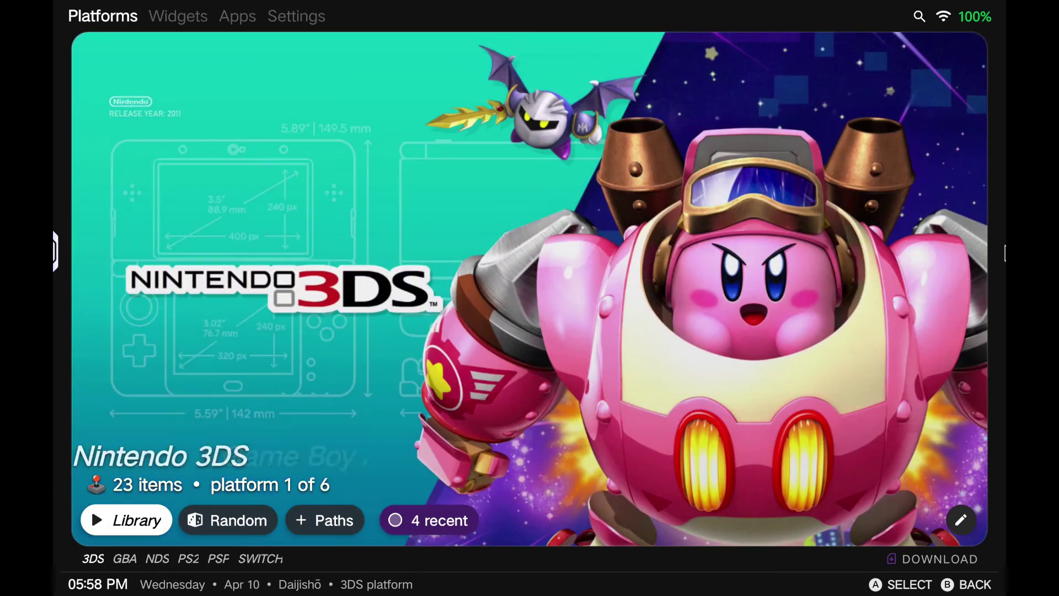
pyautogui.press('Left')
pyautogui.press('Left')
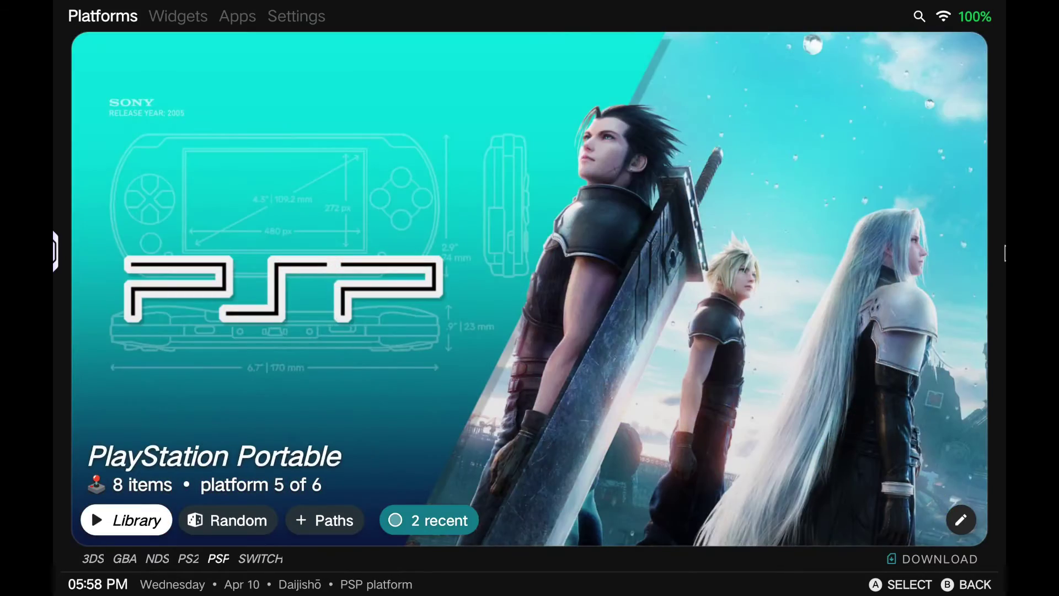
pyautogui.press('Left')
pyautogui.press('Return')
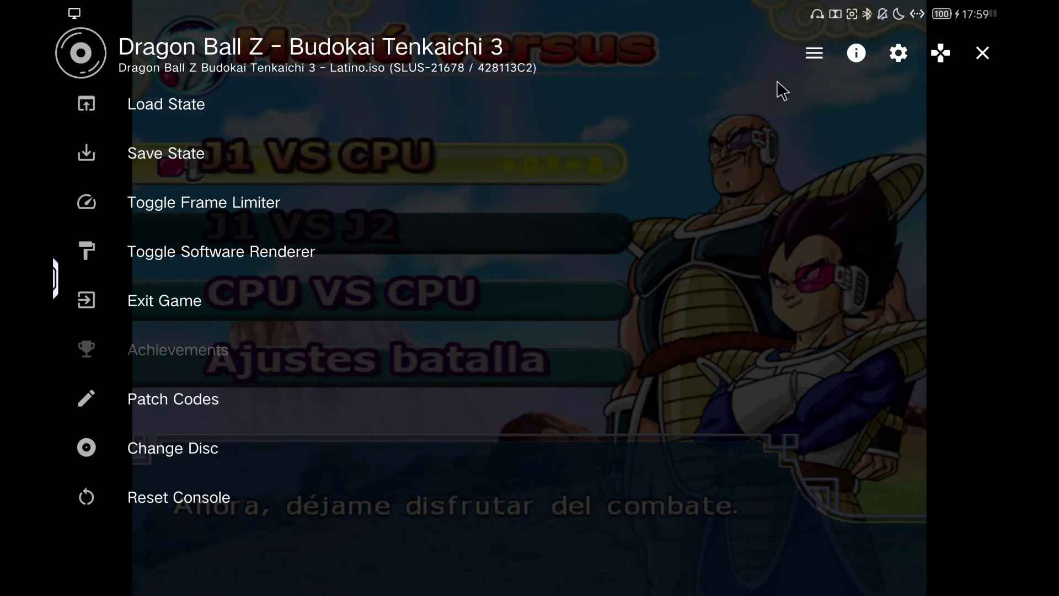
# Enable Show FPS in the pause menu's General settings
pyautogui.click(898, 55)
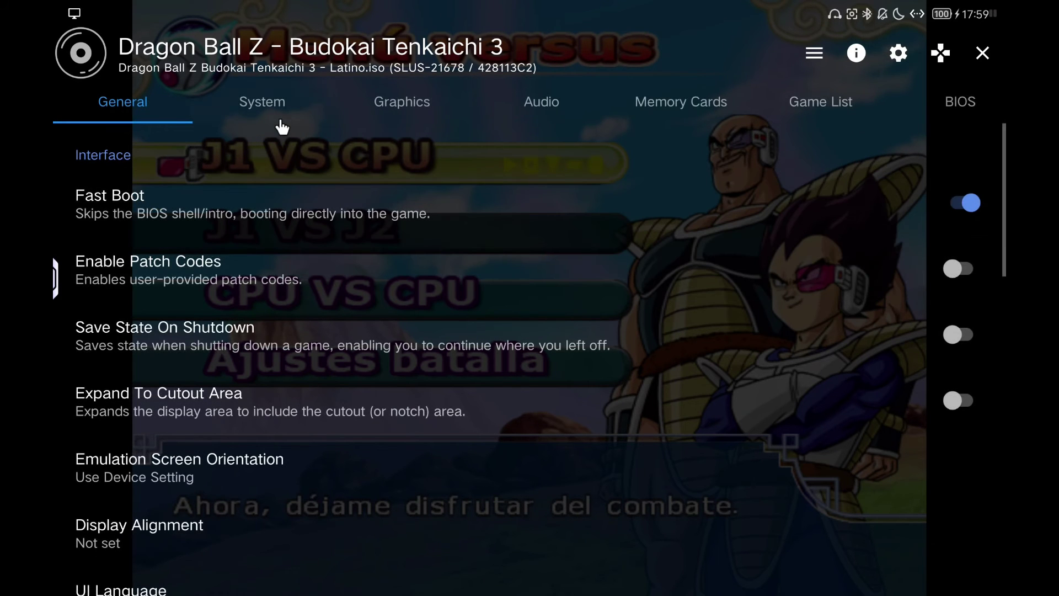
pyautogui.scroll(-3, 335, 331)
pyautogui.scroll(-2, 335, 337)
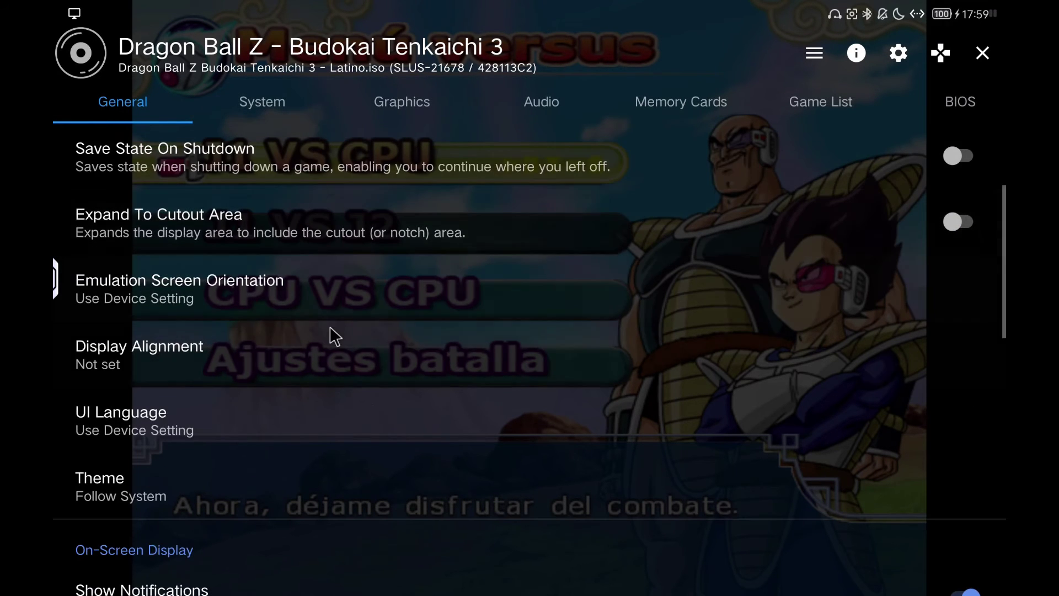
pyautogui.scroll(-2, 318, 391)
pyautogui.scroll(-2, 317, 390)
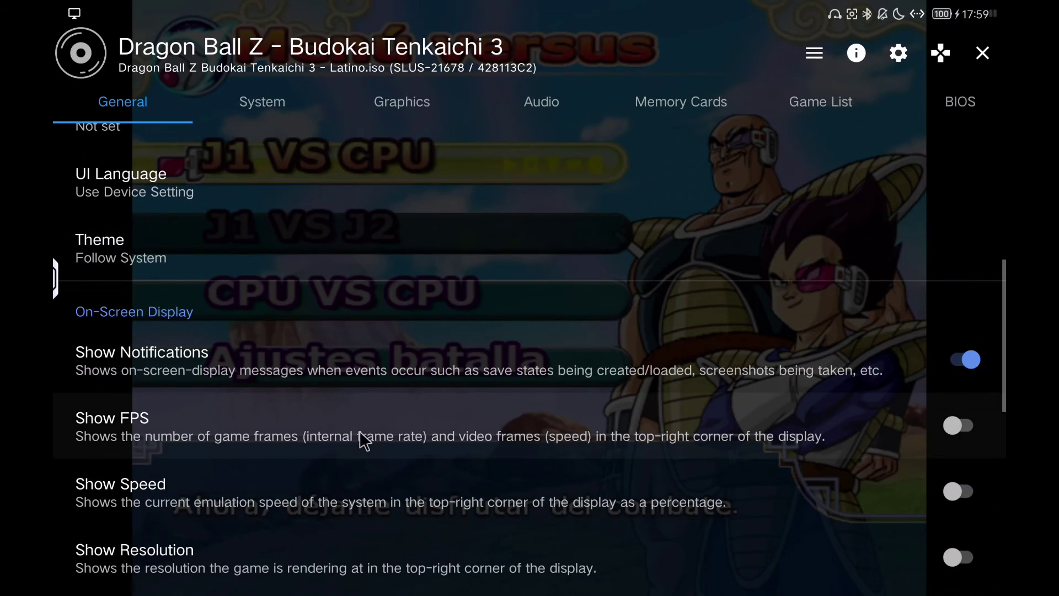
pyautogui.click(955, 427)
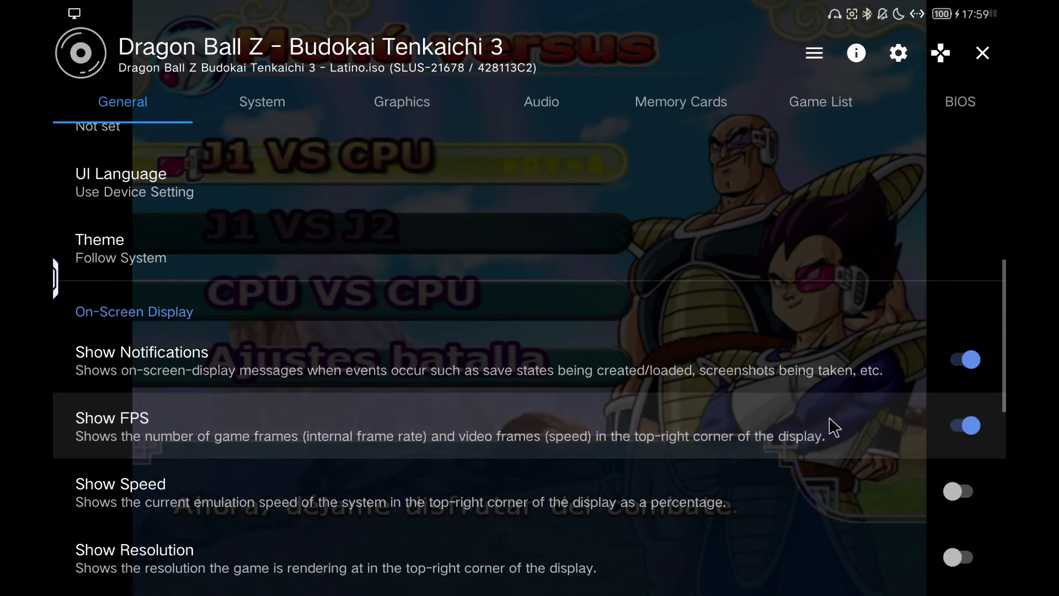
pyautogui.scroll(5, 618, 237)
# Keep Vulkan as the GPU renderer and 3x Native as the upscale multiplier in Graphics settings
pyautogui.click(401, 101)
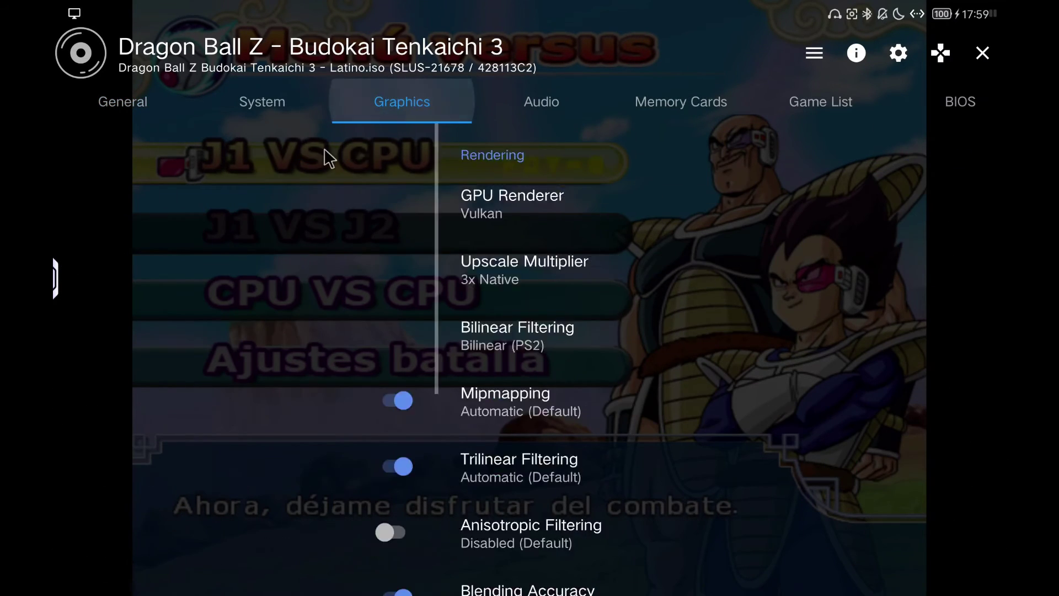
pyautogui.click(219, 200)
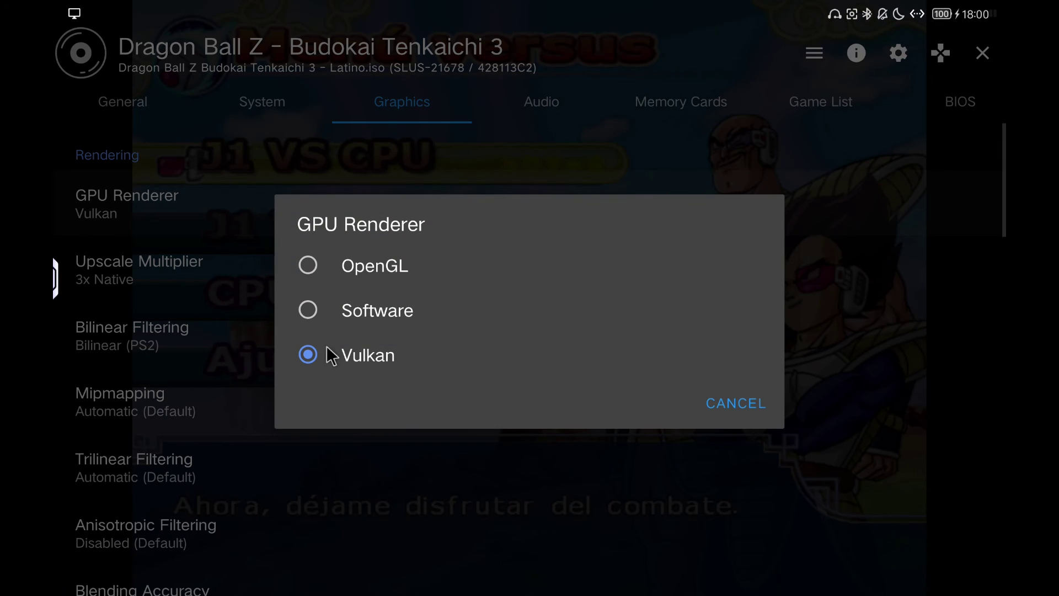
pyautogui.click(346, 358)
pyautogui.click(215, 269)
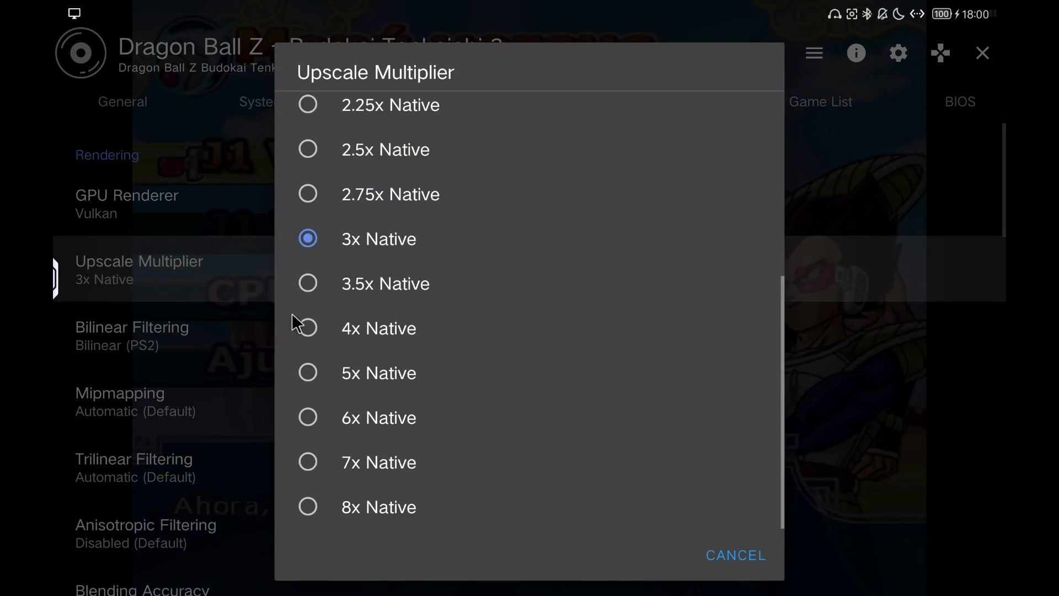
pyautogui.click(221, 283)
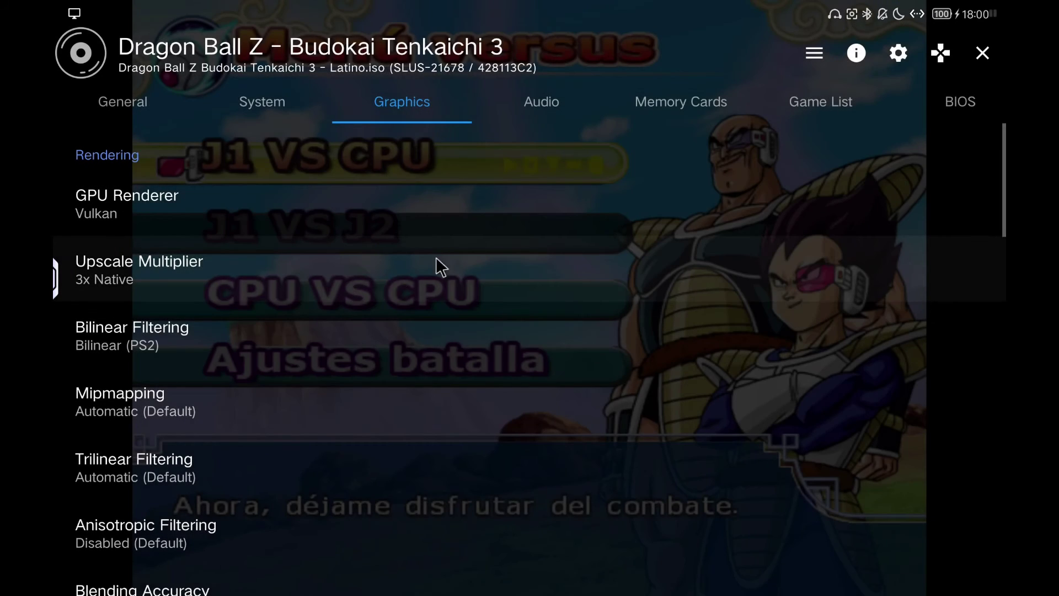
# Close settings and resume Budokai Tenkaichi 3 with the FPS counter showing about 59.87
pyautogui.click(983, 53)
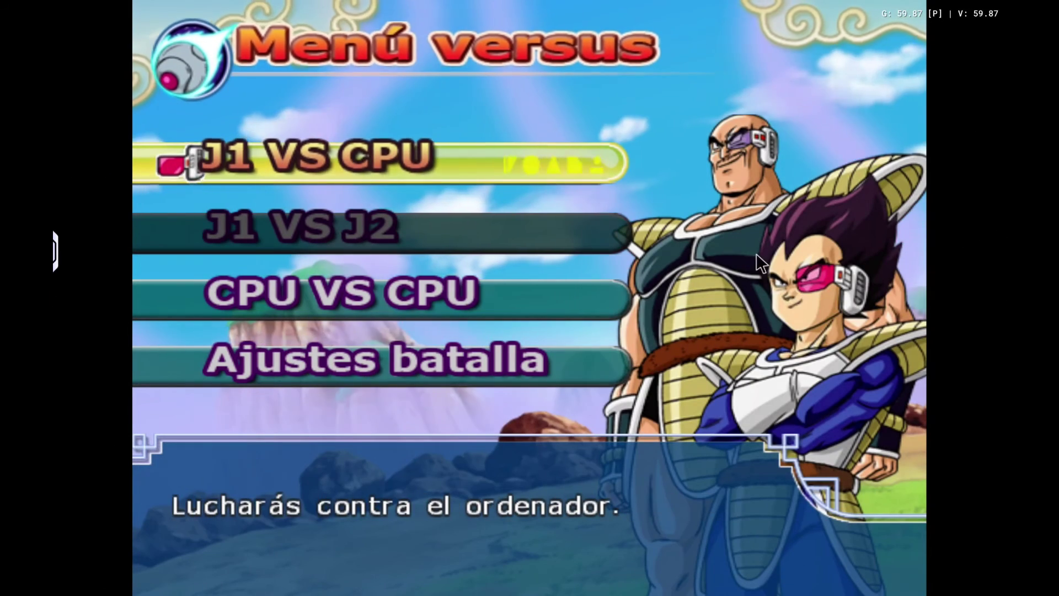